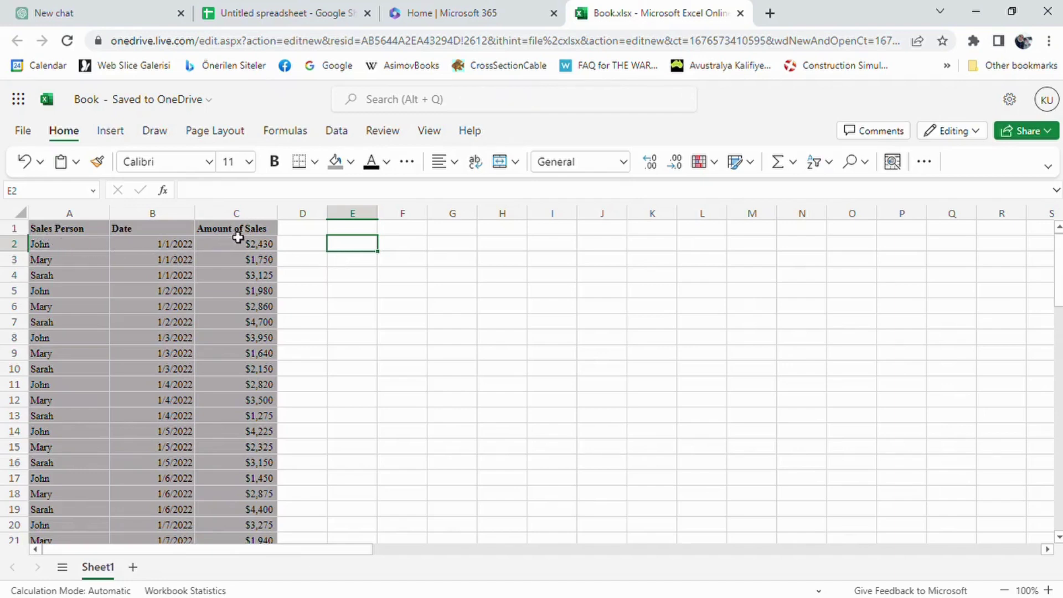
Look through the sales data, then enter the note 'It is confusing....' in cell E2.
scroll(264, 355, down, 3)
scroll(264, 355, down, 3)
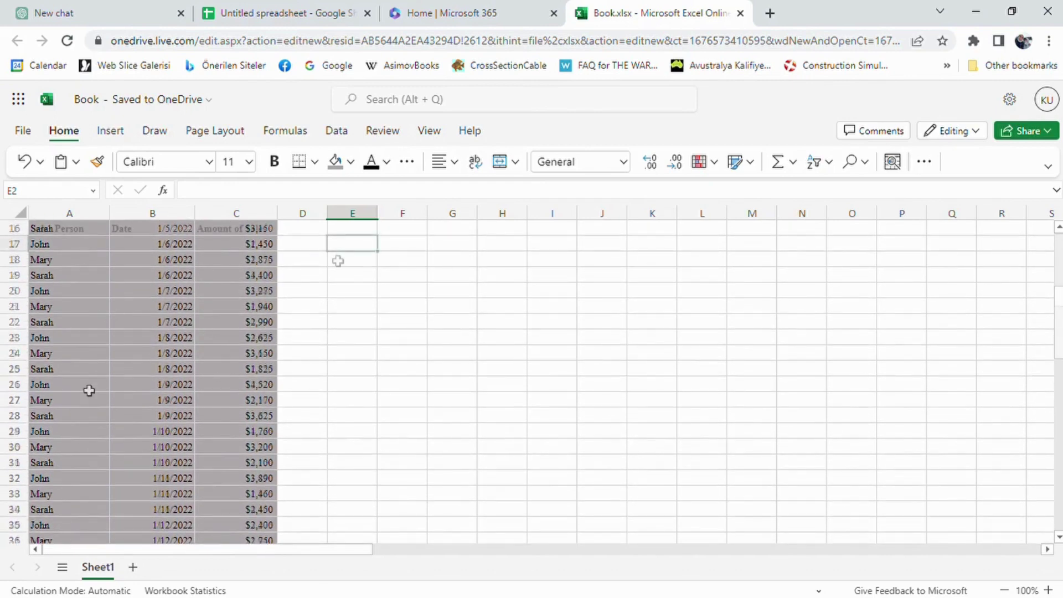
scroll(209, 411, up, 5)
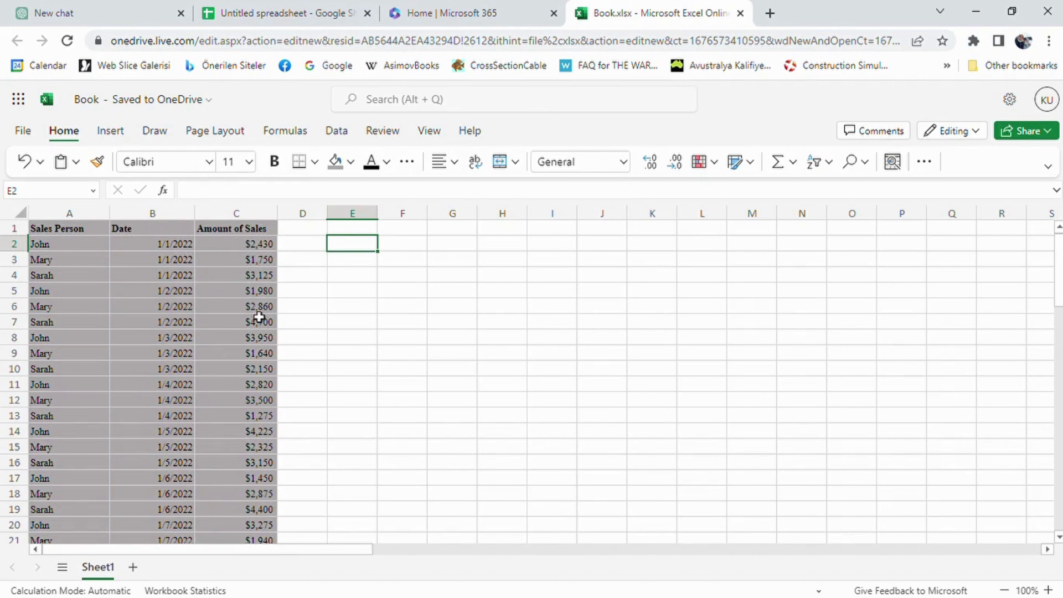
scroll(263, 354, down, 5)
scroll(239, 301, down, 1)
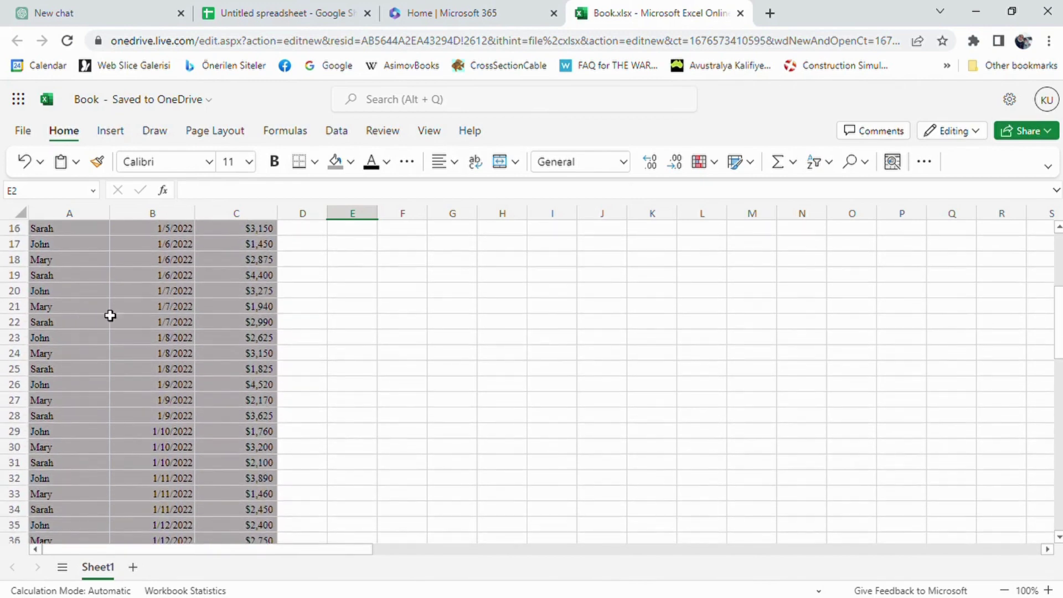
scroll(338, 261, up, 5)
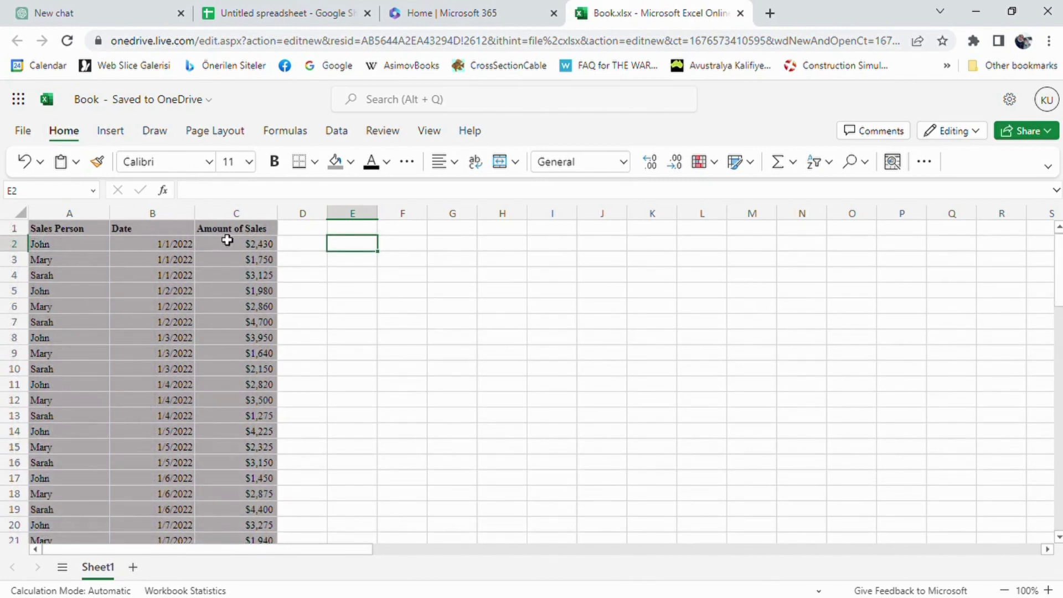
scroll(265, 354, down, 4)
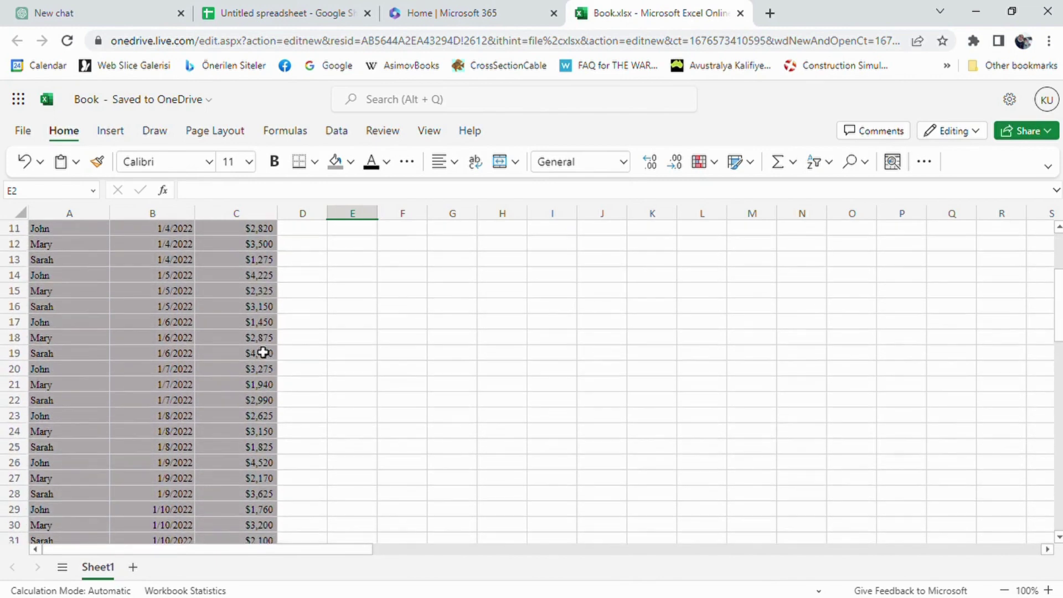
scroll(239, 301, down, 1)
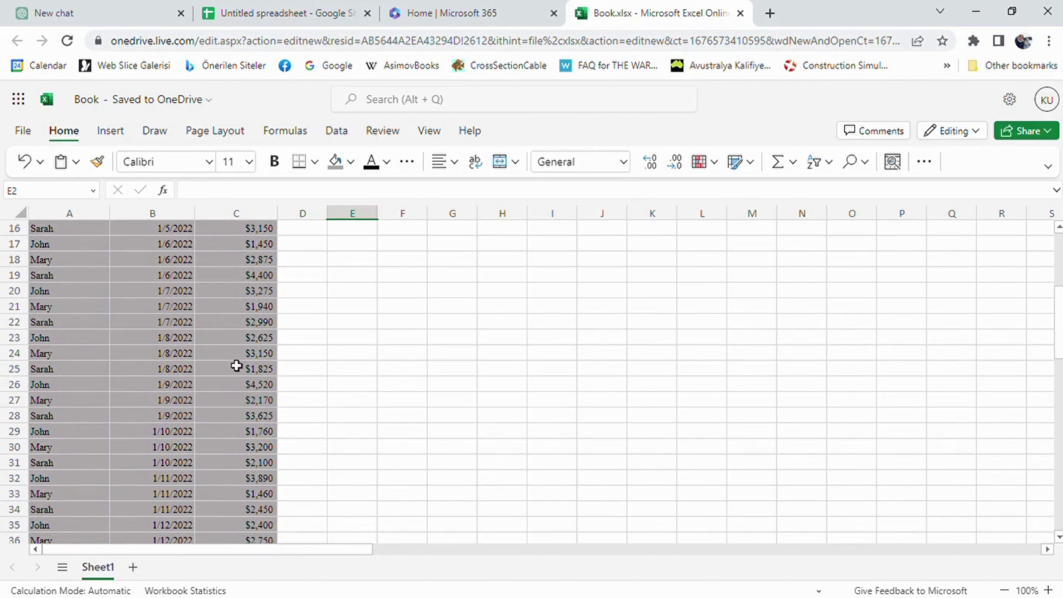
scroll(205, 416, down, 2)
scroll(145, 407, down, 3)
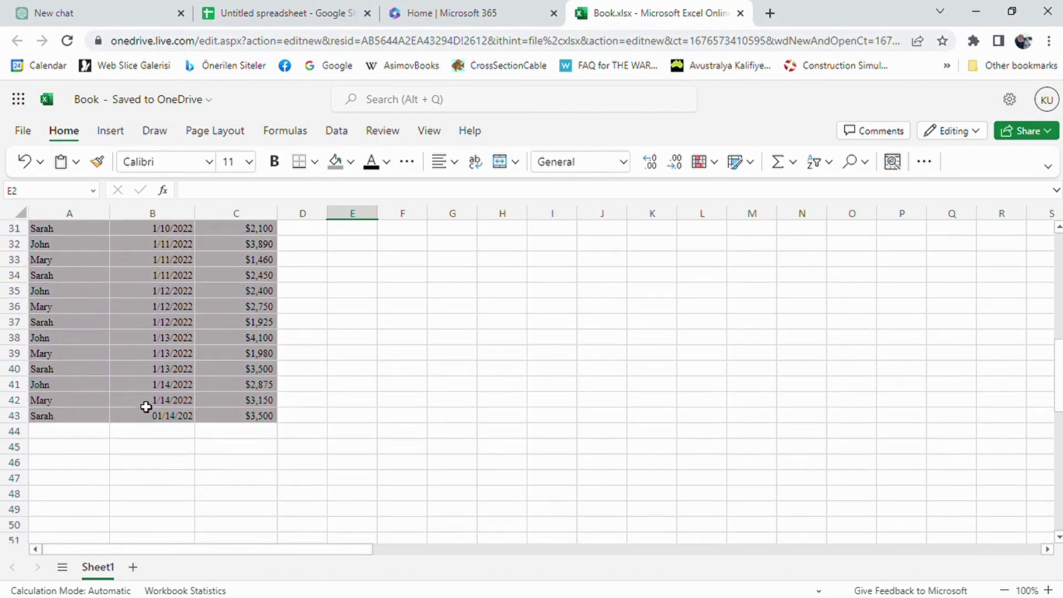
scroll(283, 394, up, 6)
scroll(283, 394, up, 5)
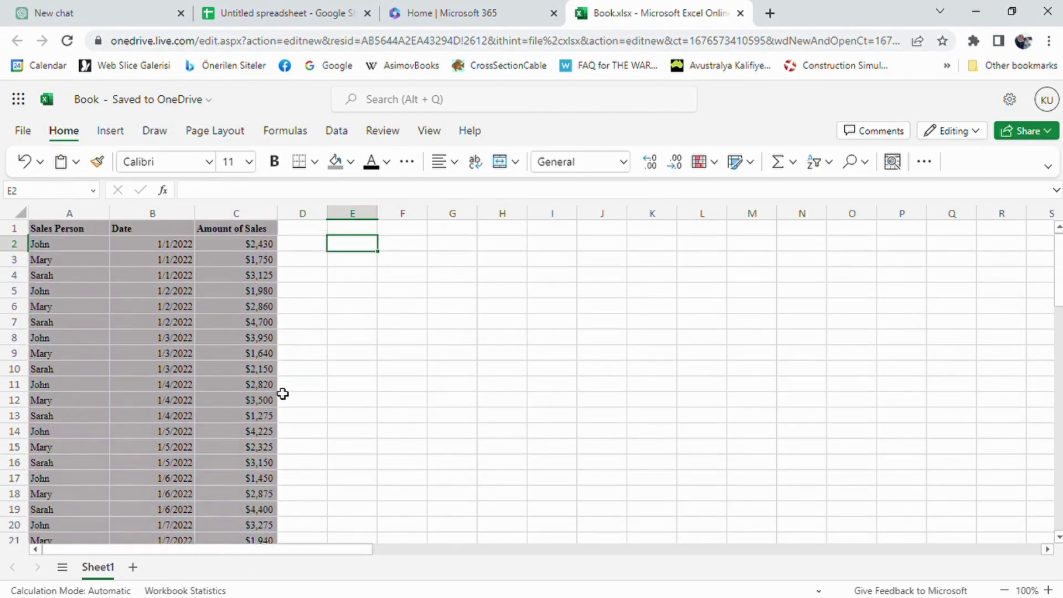
scroll(283, 393, down, 7)
scroll(288, 328, up, 7)
text(It)
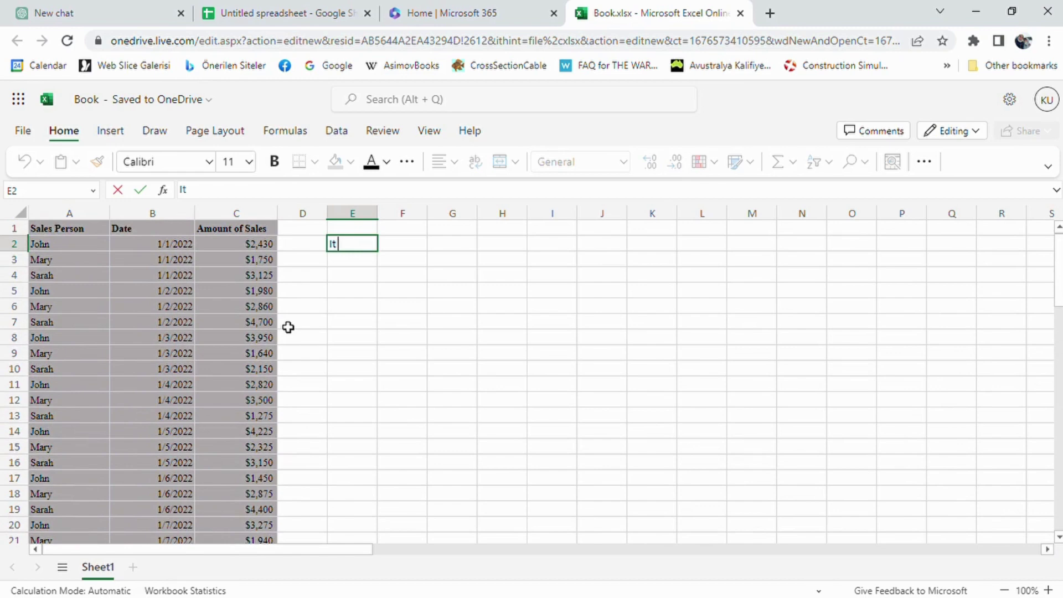
text( is confusing....)
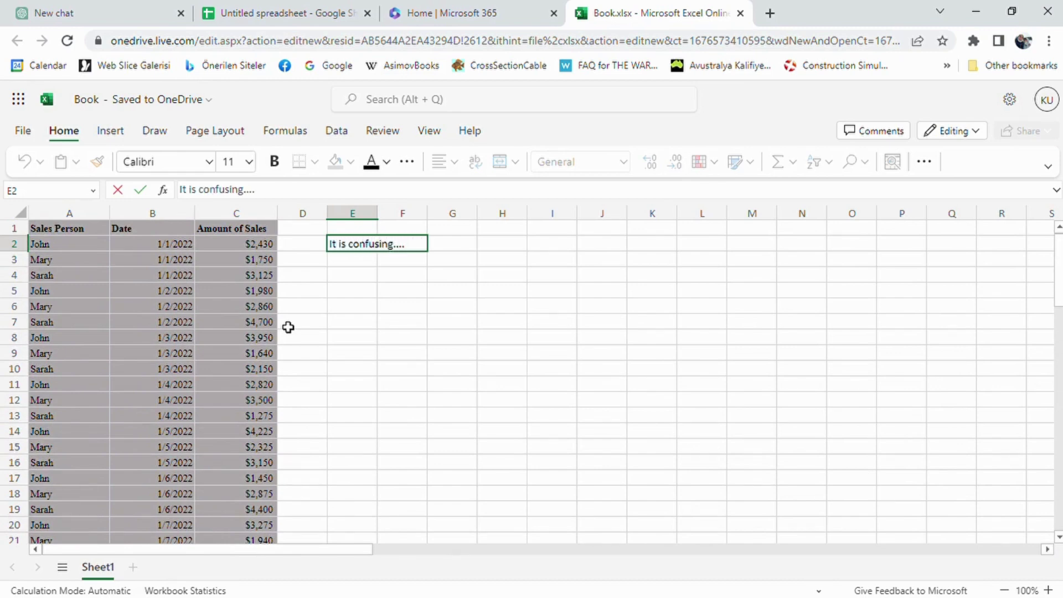
key(Return)
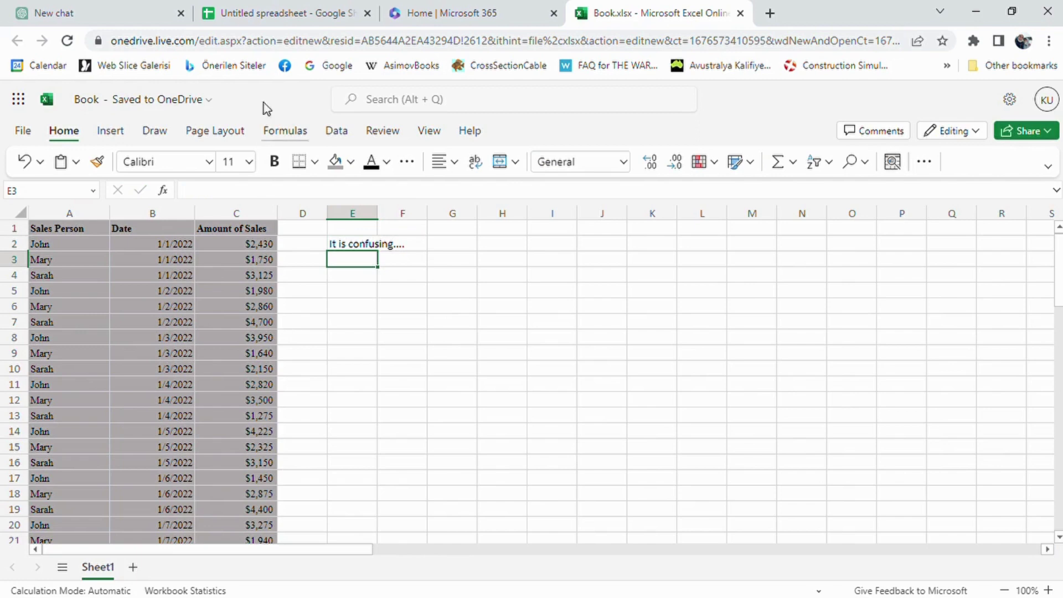
Ask ChatGPT how to total the sales amounts of the three-column Excel sales table.
click(158, 16)
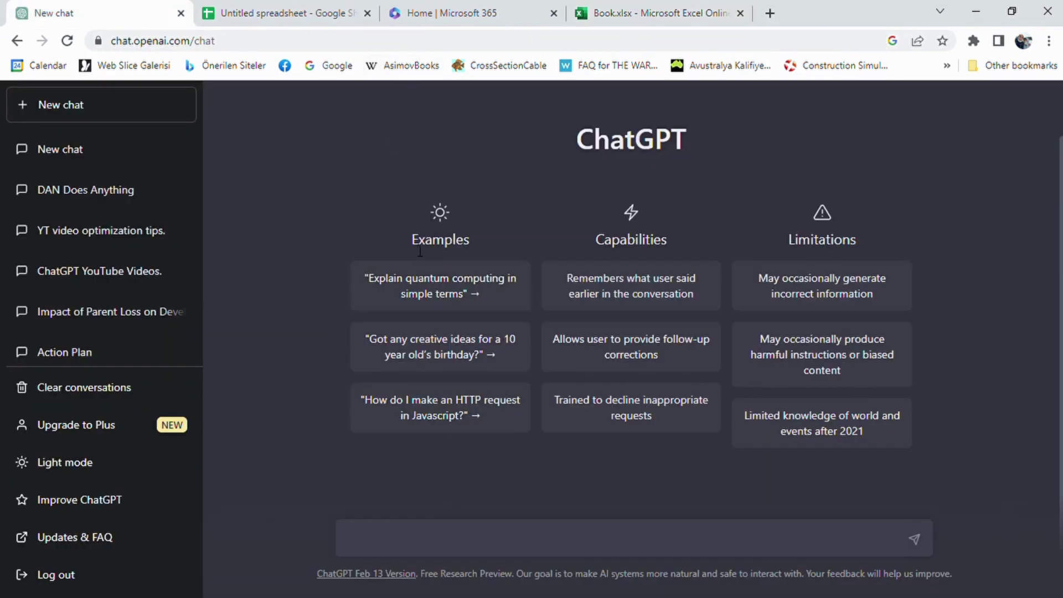
text(Hi Chat GPT. I have an excel )
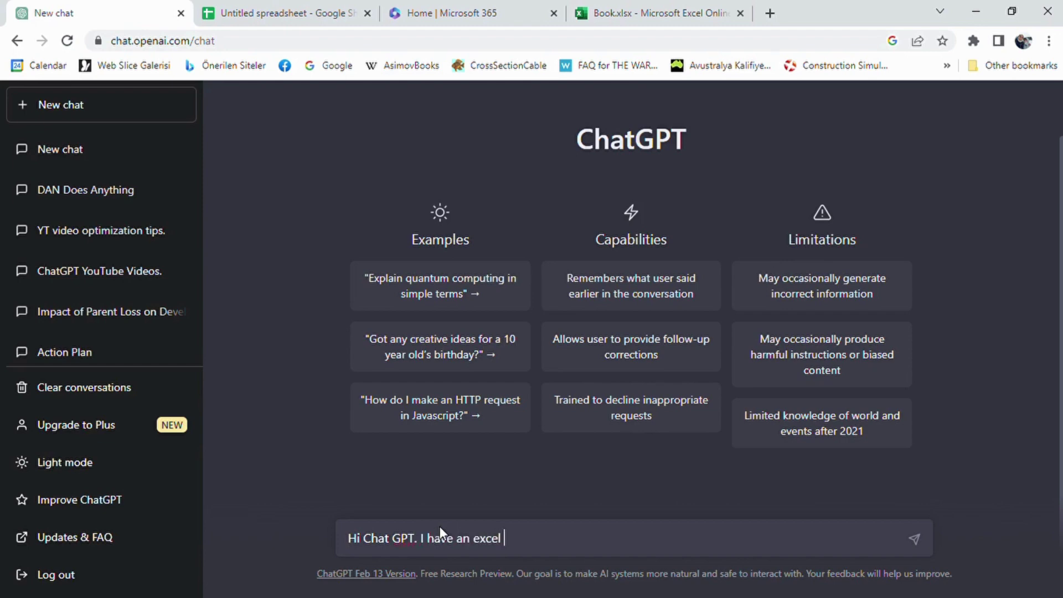
text(table showing the daily sales data that has been done by my 3 sales)
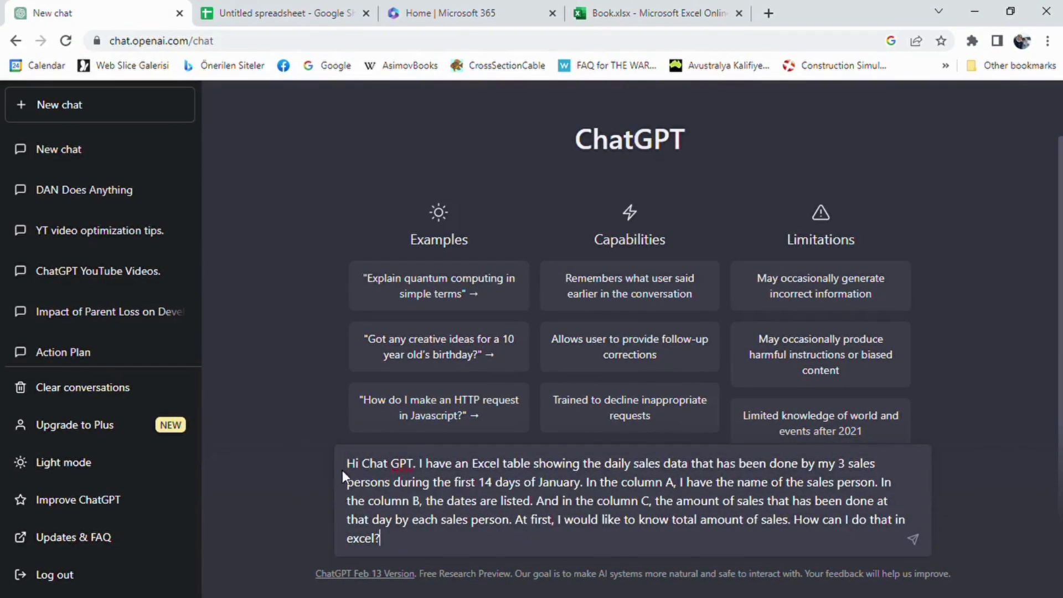
drag(347, 468, 410, 538)
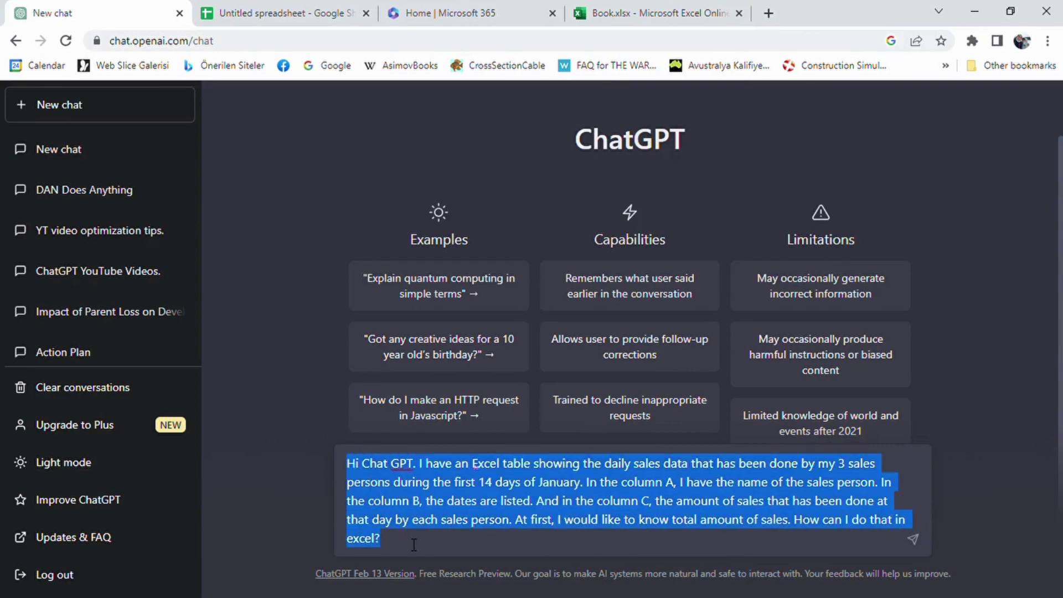
key(Return)
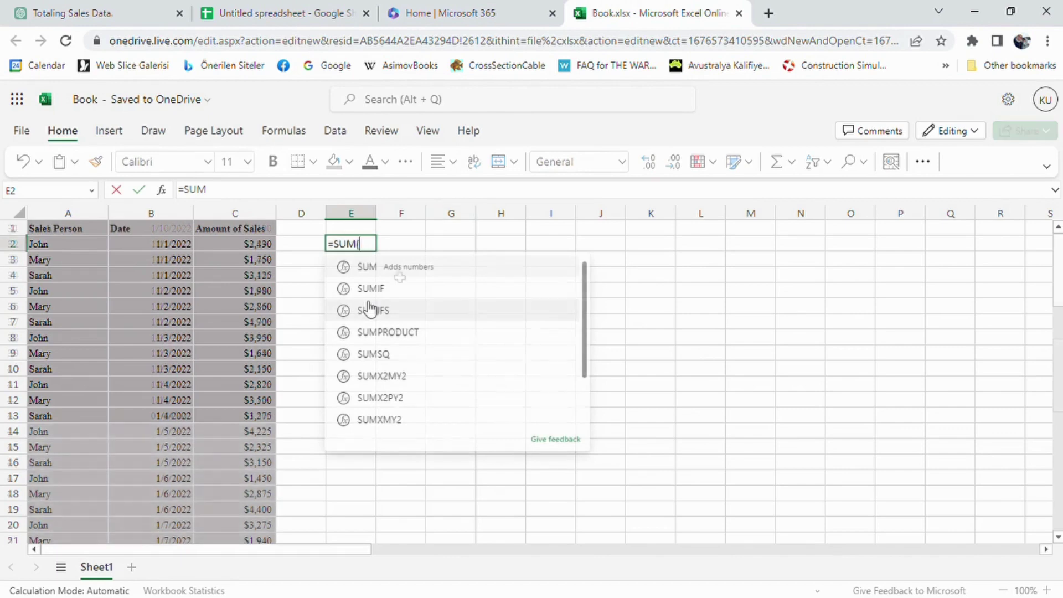
Enter =SUM(C2:C43) in E2, widening the suggested C15 end to total all sales ($117,765).
text(()
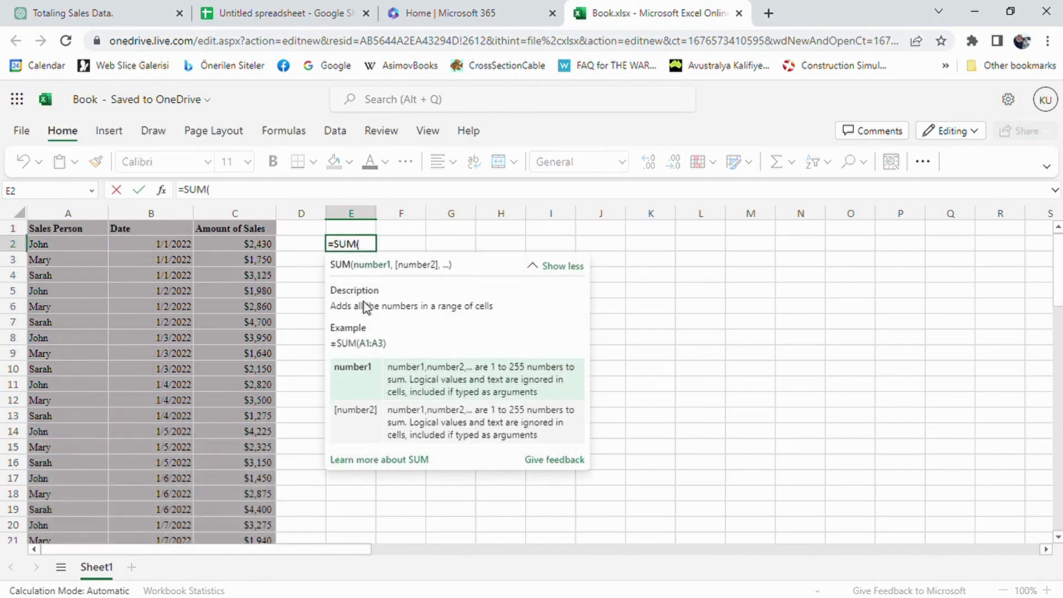
text(C2)
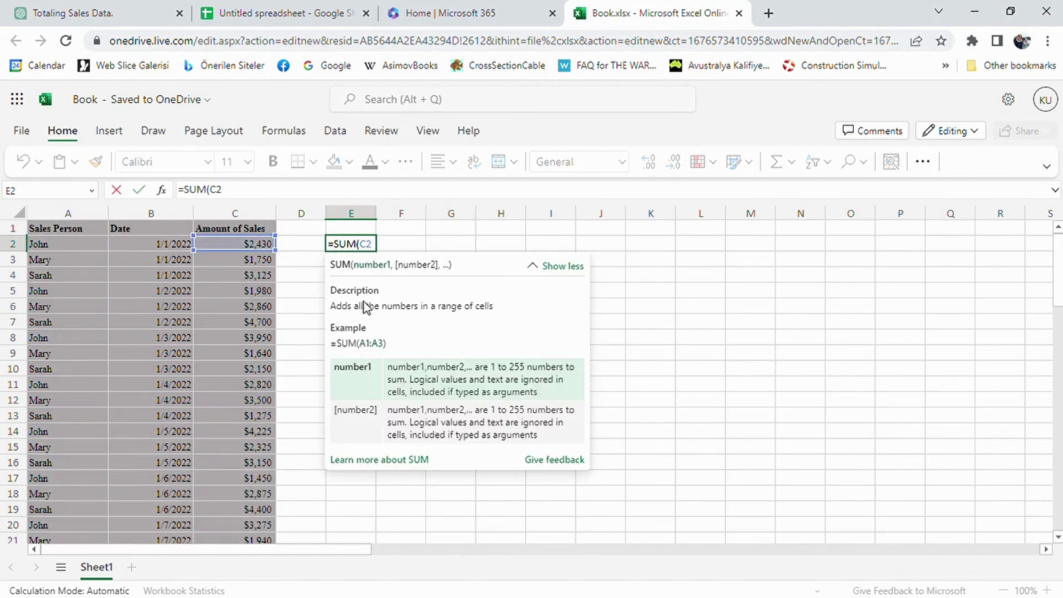
text(:C)
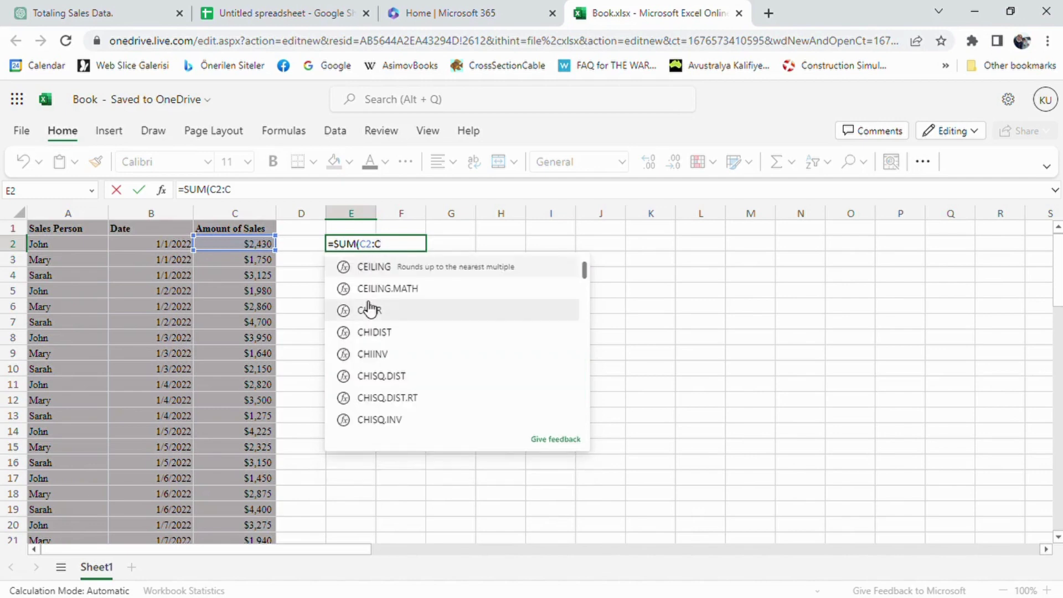
text(15)
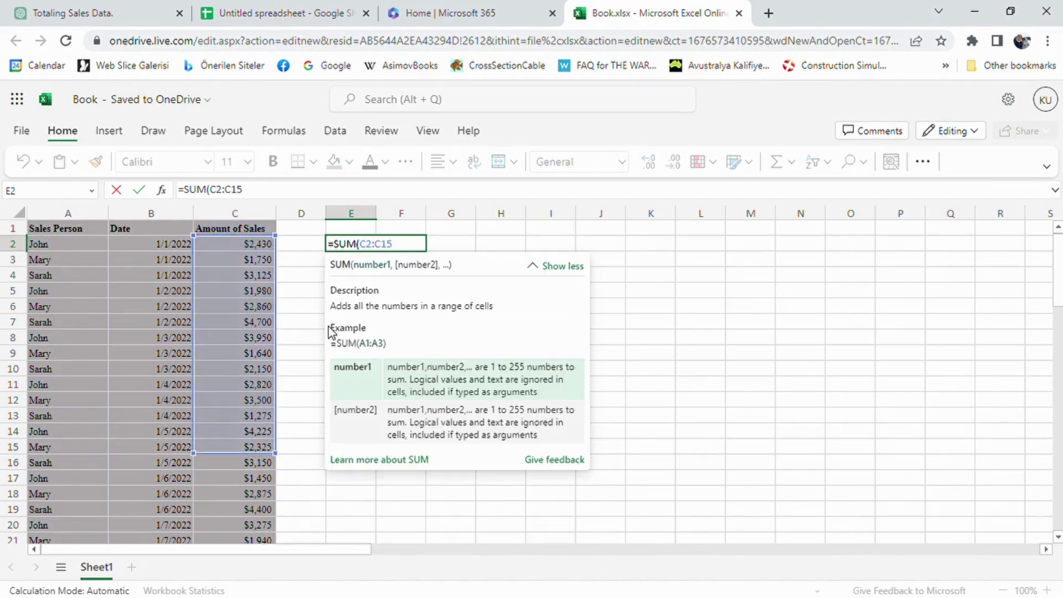
text())
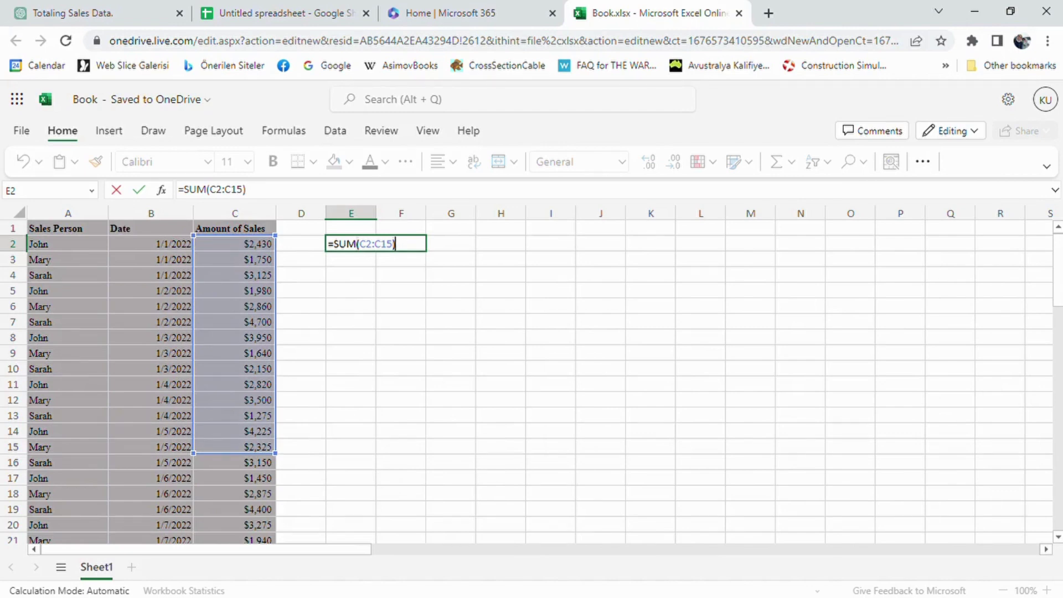
scroll(267, 400, down, 10)
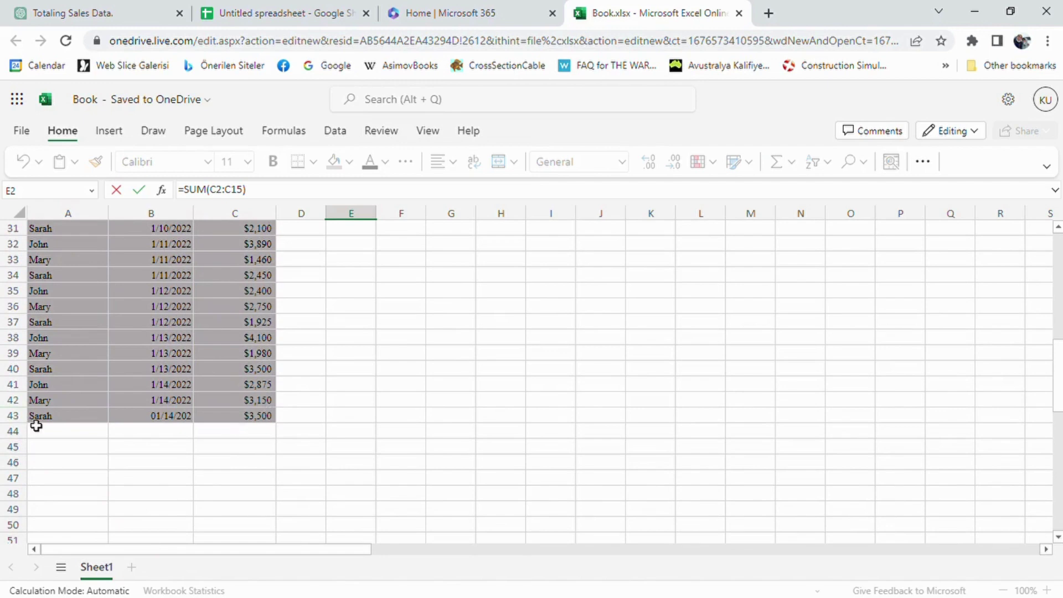
scroll(237, 427, up, 10)
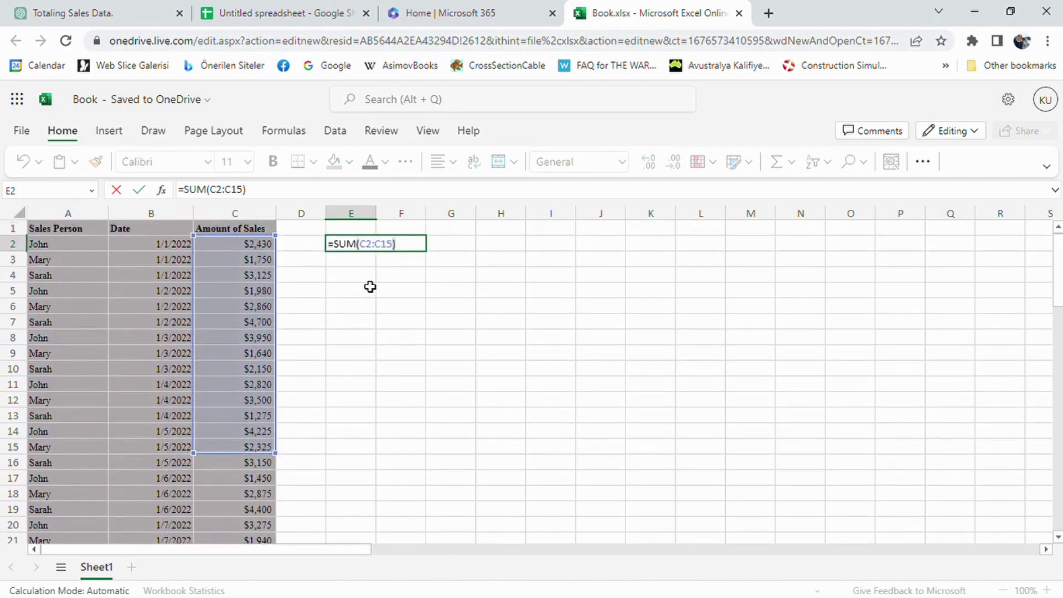
key(BackSpace)
key(BackSpace)
key(BackSpace)
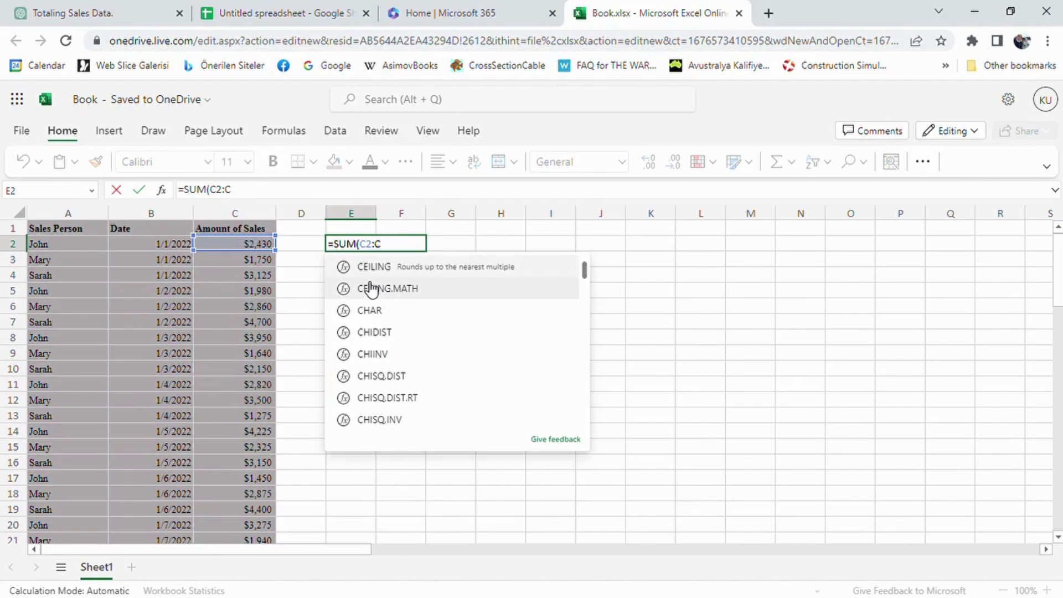
text(43))
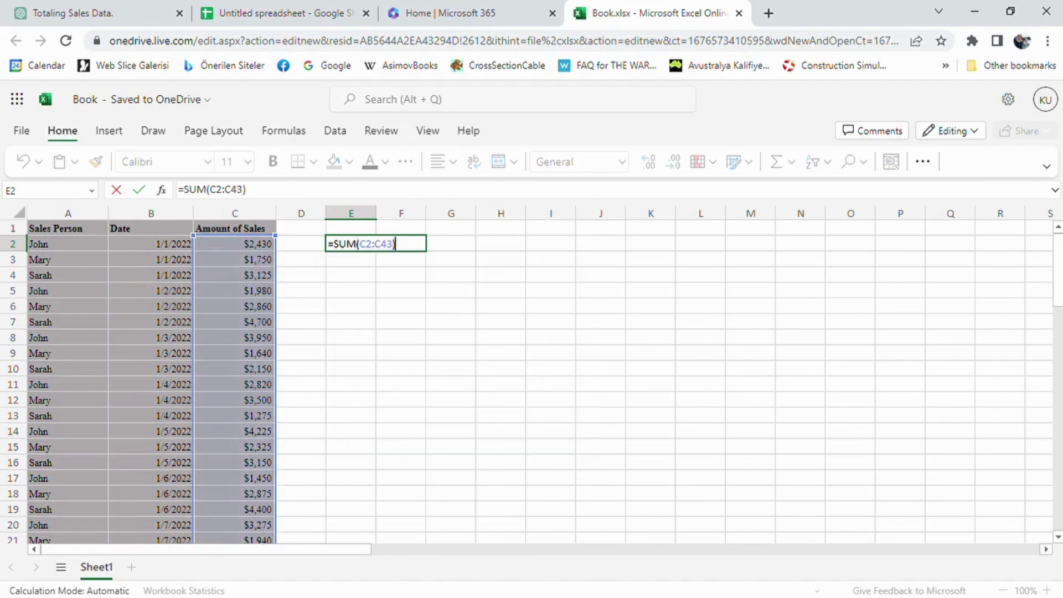
key(Return)
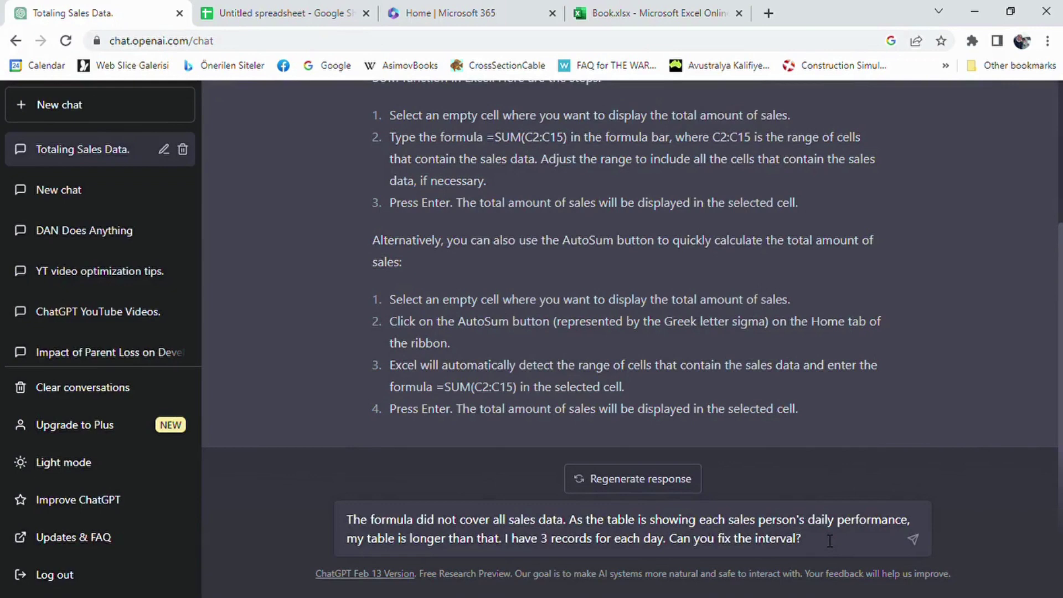
Send the range-fix follow-up and scroll up to the SUMIFS formula for January 1–14.
key(Return)
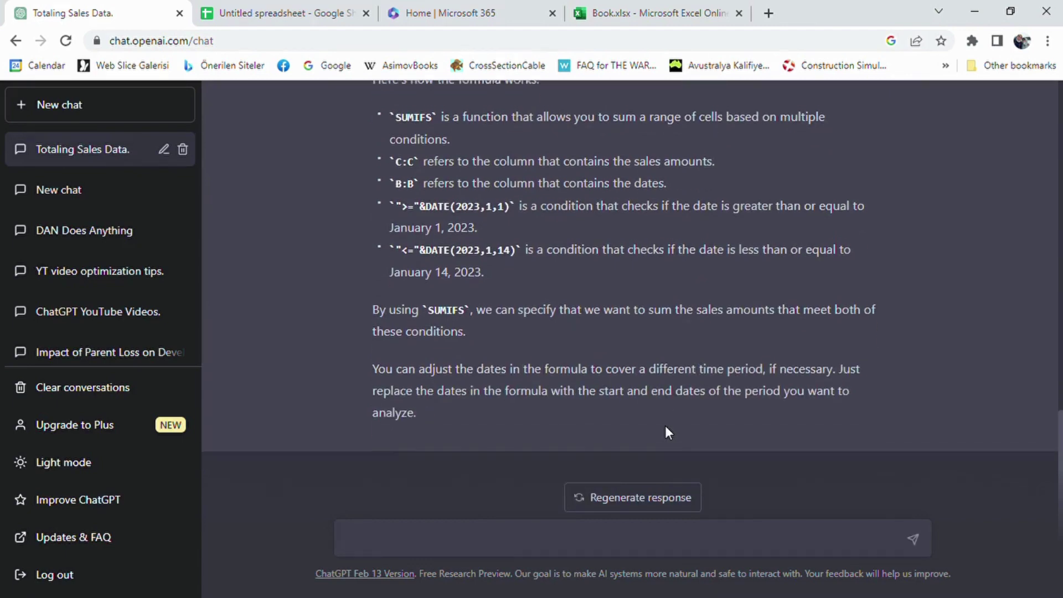
scroll(667, 432, up, 5)
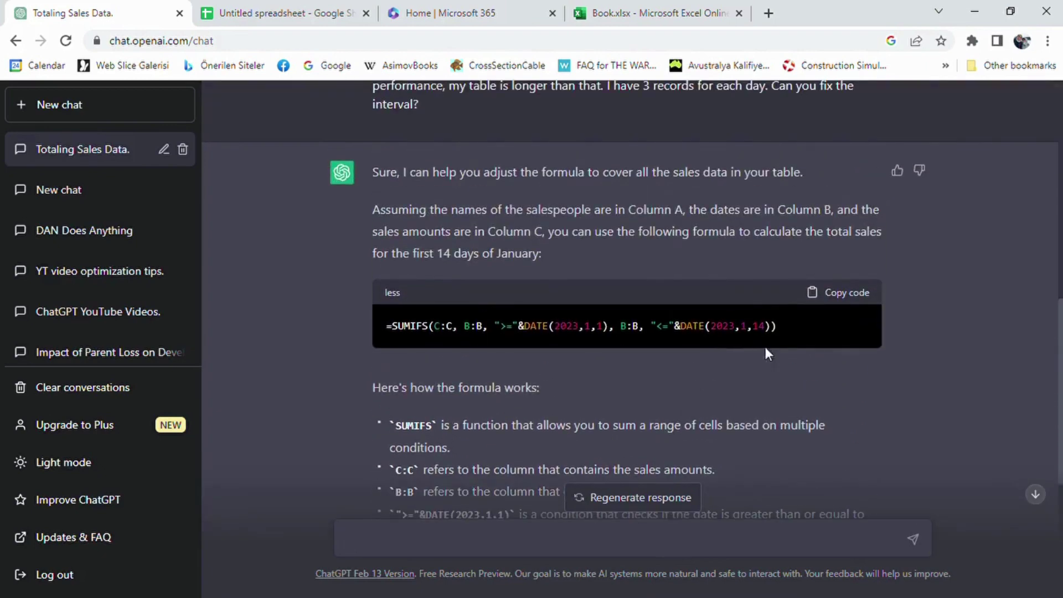
Paste ChatGPT's January 1–14, 2023 SUMIFS formula over E2's existing SUM formula.
click(840, 300)
click(654, 13)
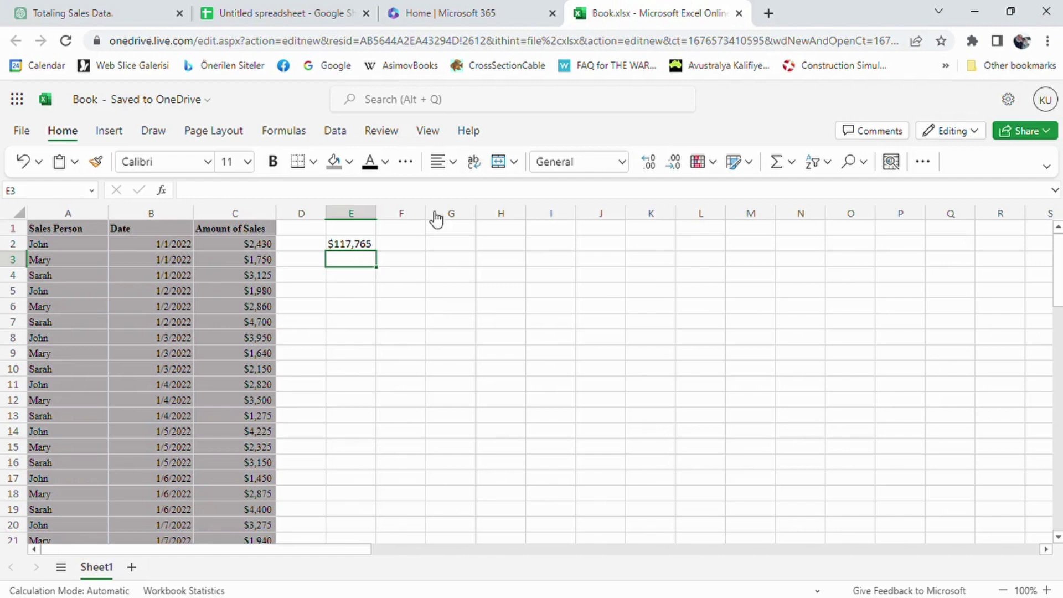
click(364, 246)
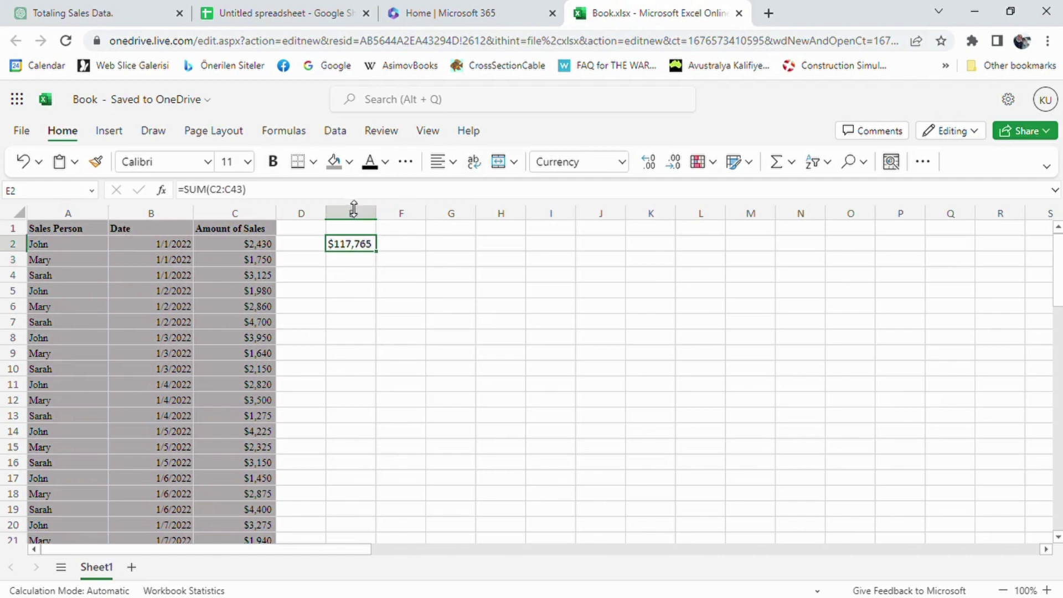
click(363, 194)
key(ctrl+a)
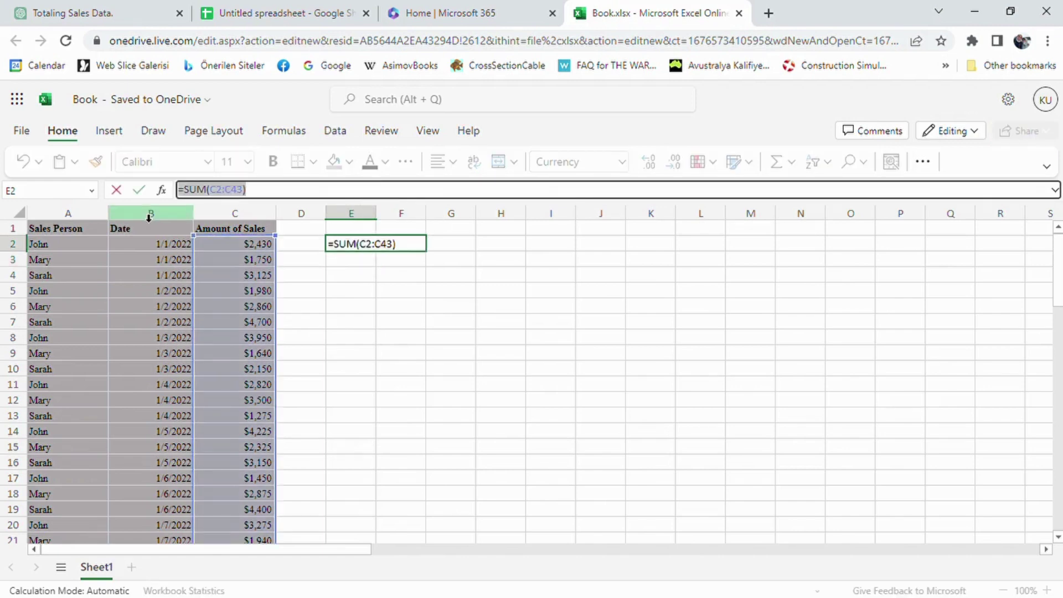
key(ctrl+v)
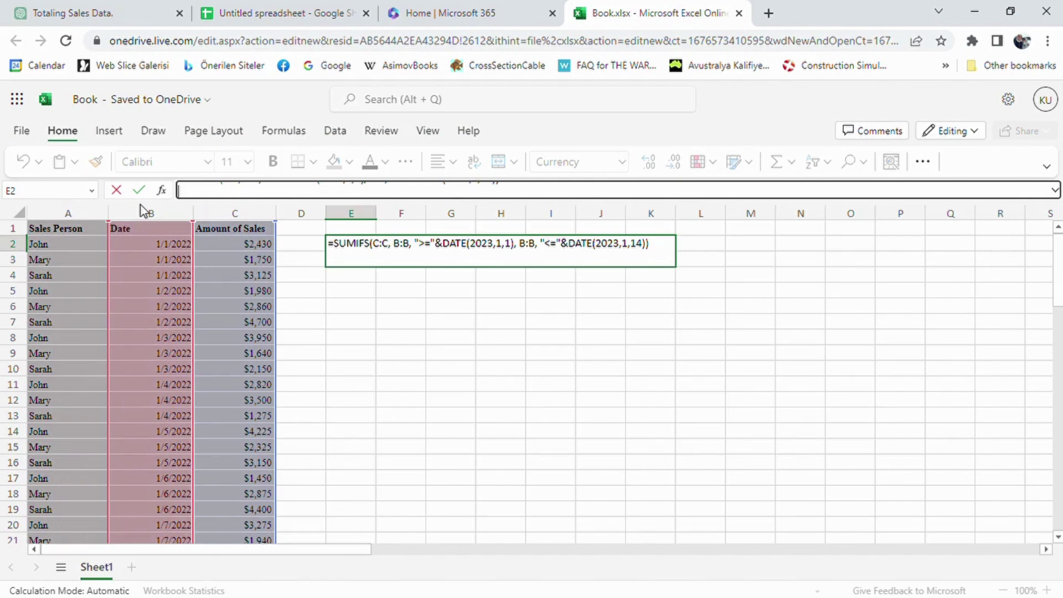
key(Return)
Check E2's $0 result and draft a reply saying the data is from 2022, not 2023.
click(367, 249)
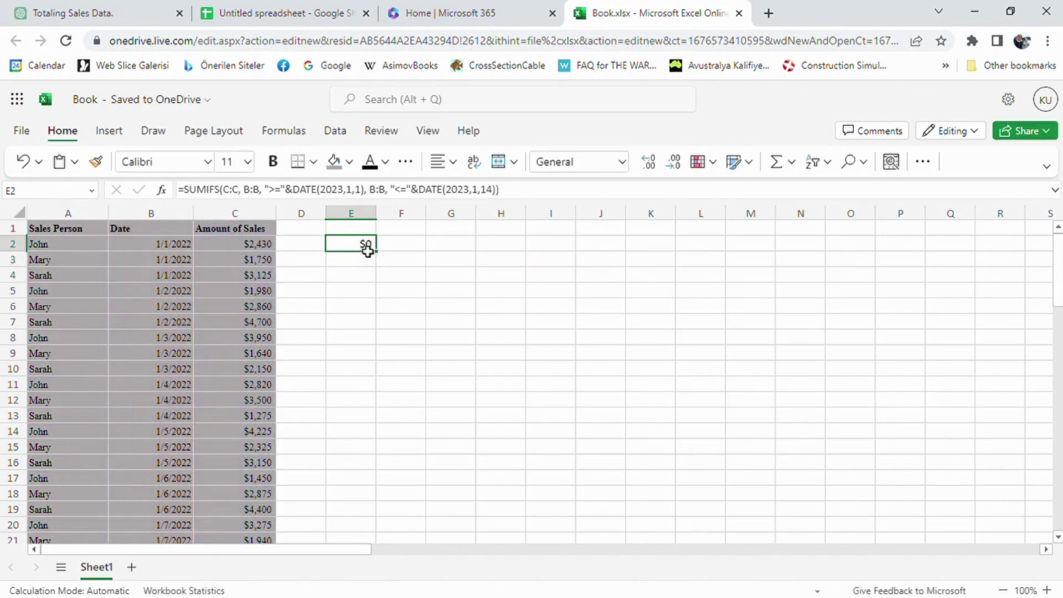
click(381, 190)
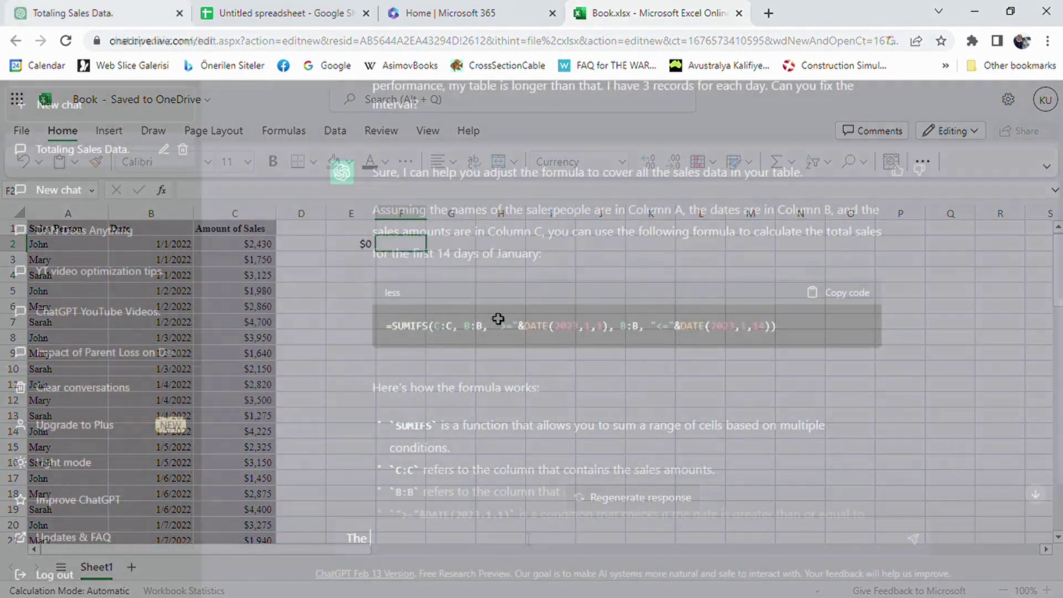
text(The formu)
text(la did )
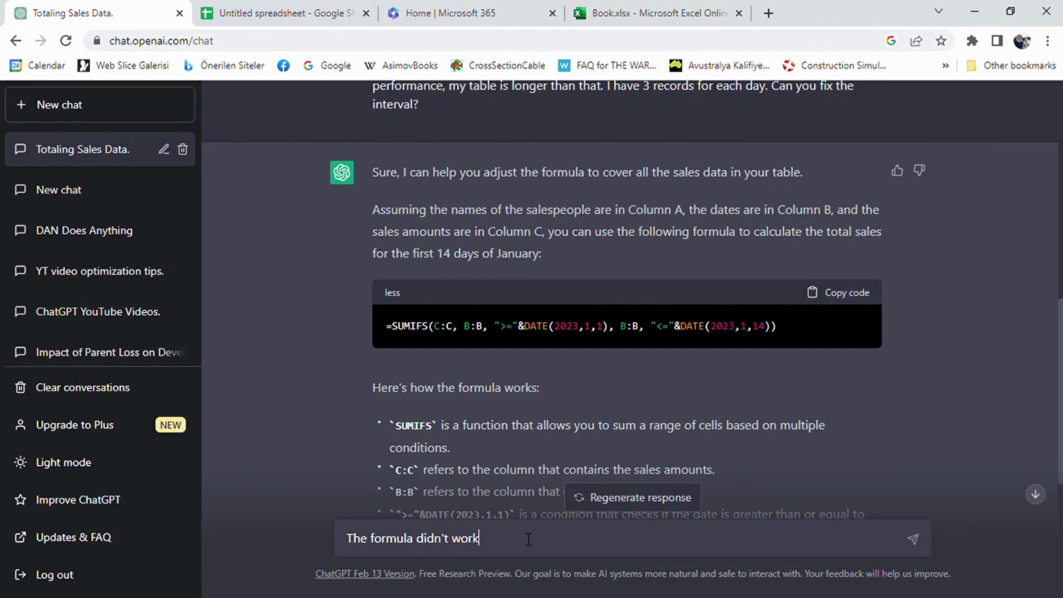
text(n't work. Beca)
text(use I am i)
text(doing )
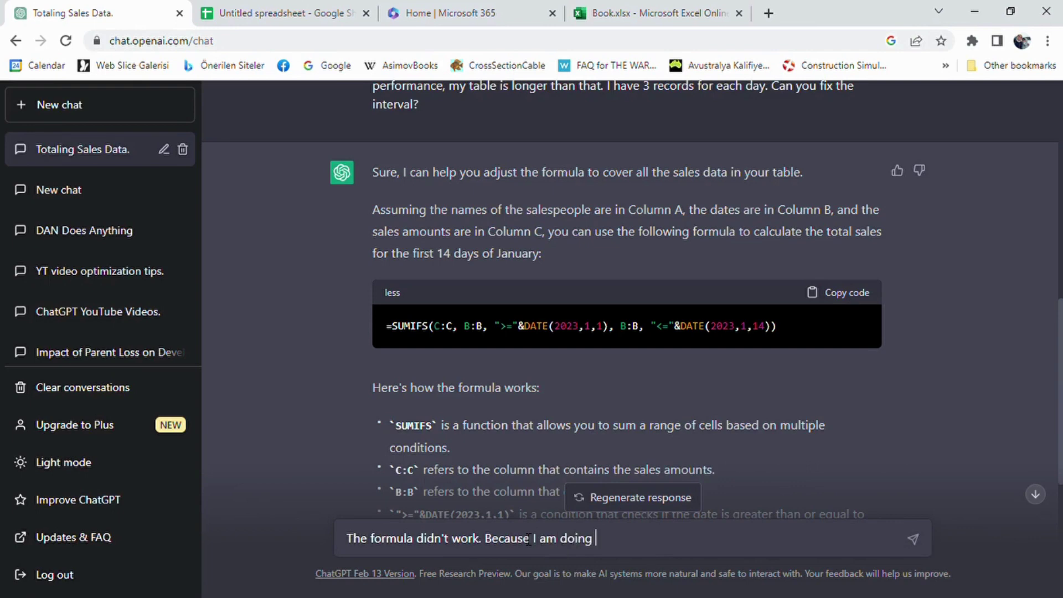
text(that for year 2022. Not 2023.)
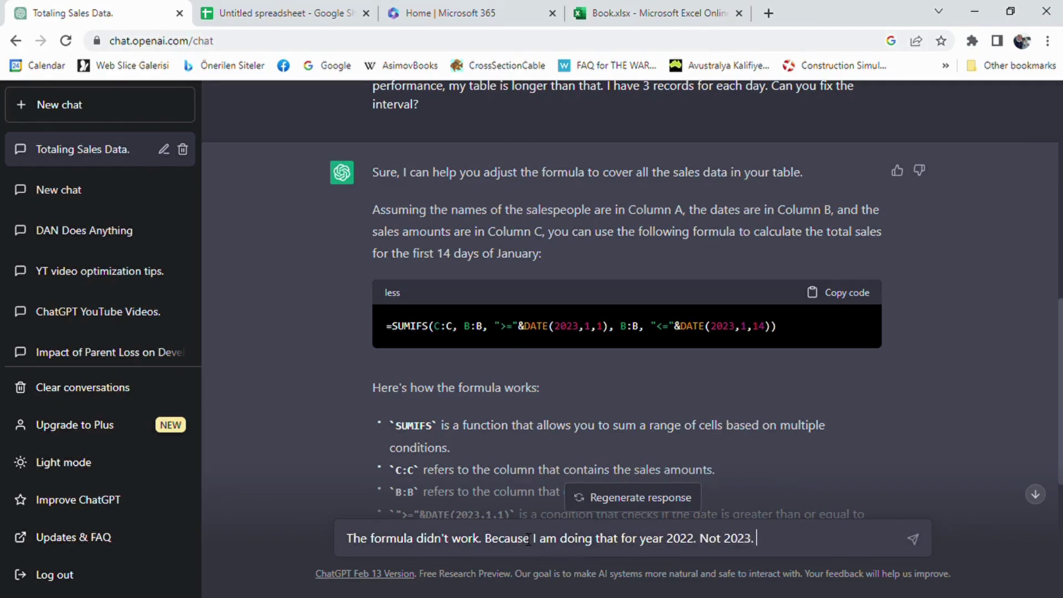
text( Can you fix that?)
Send the 2022 correction request, copy the revised SUMIFS formula, and begin another follow-up message.
key(Return)
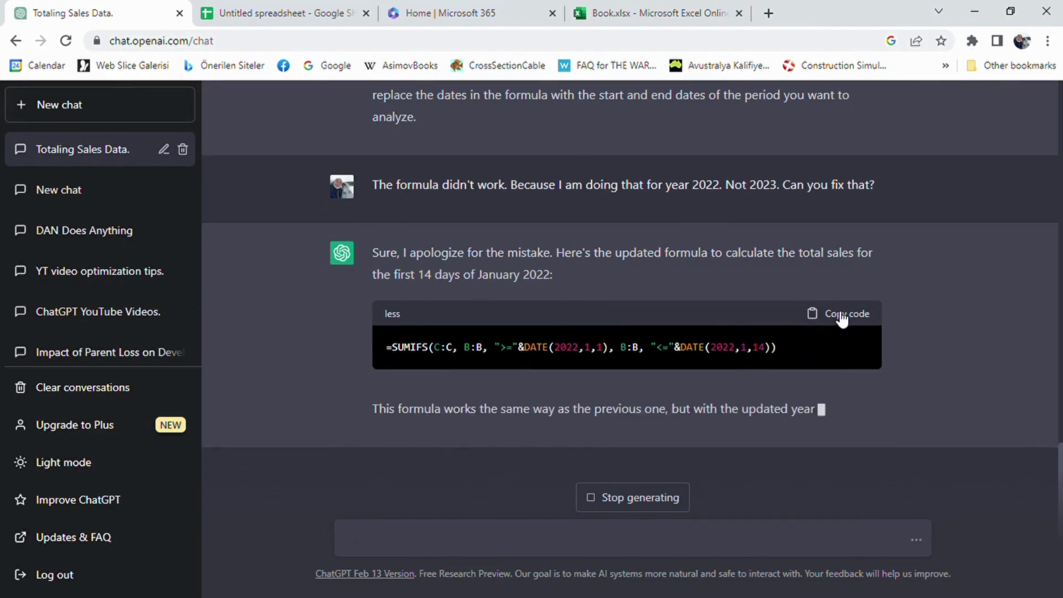
click(846, 294)
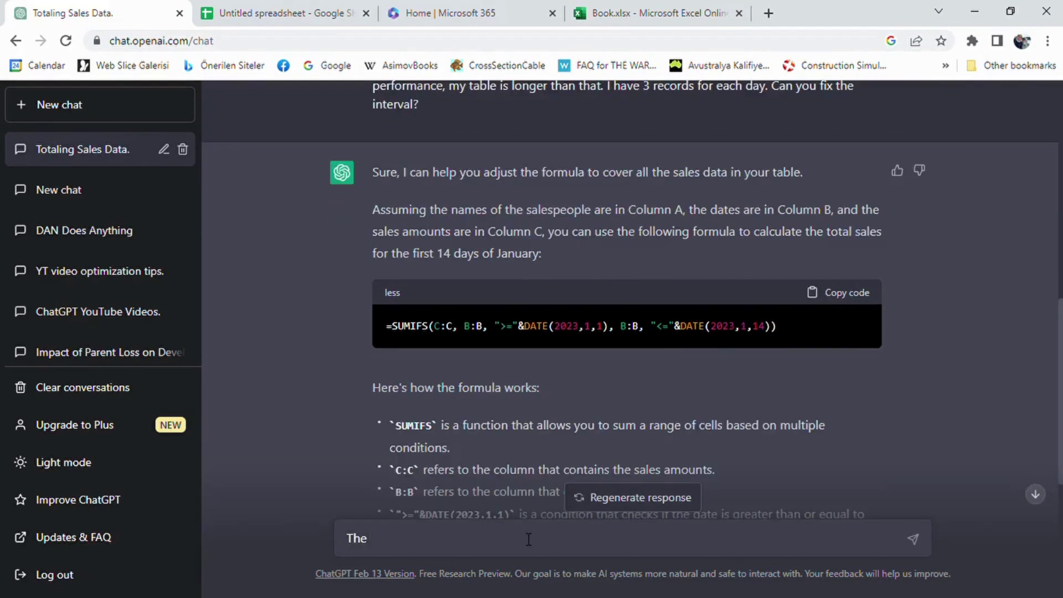
text(formula didn't)
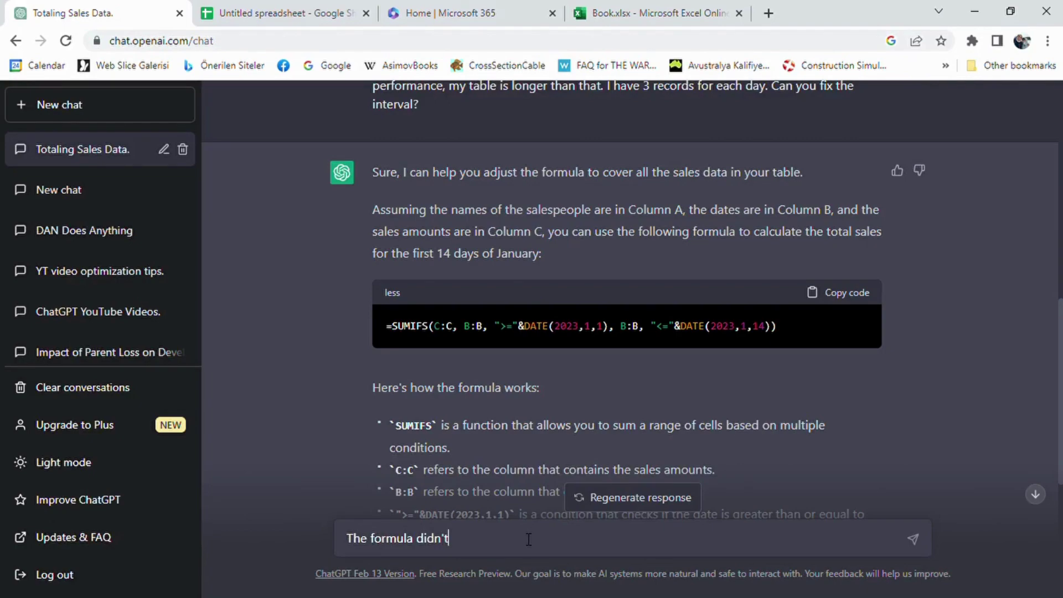
text( work)
text(. Because I am)
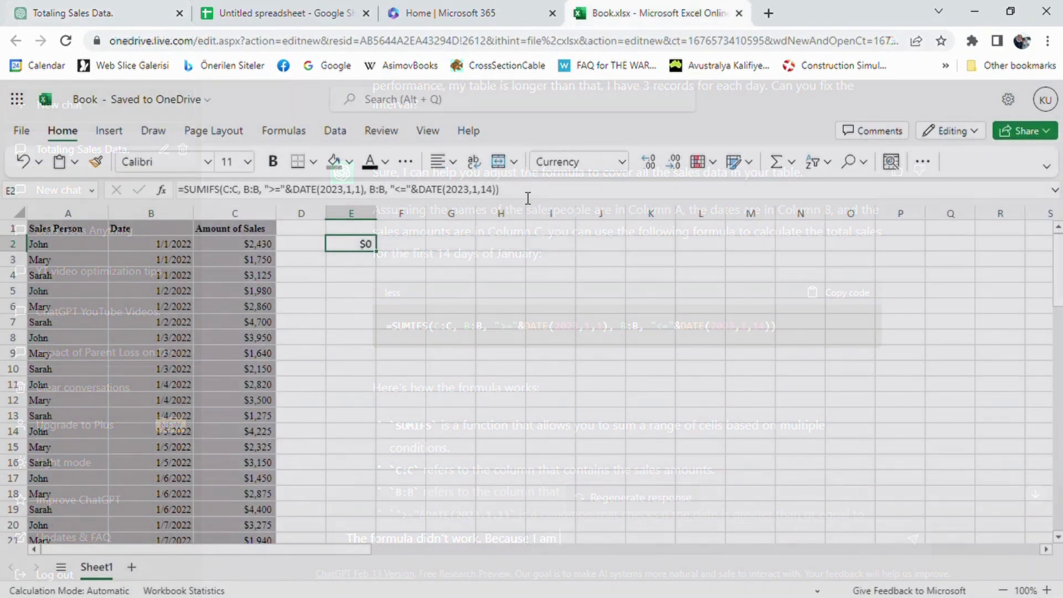
Put the 2022 SUMIFS formula in E2 and confirm its $117,765 matches the C2:C43 sum.
click(527, 191)
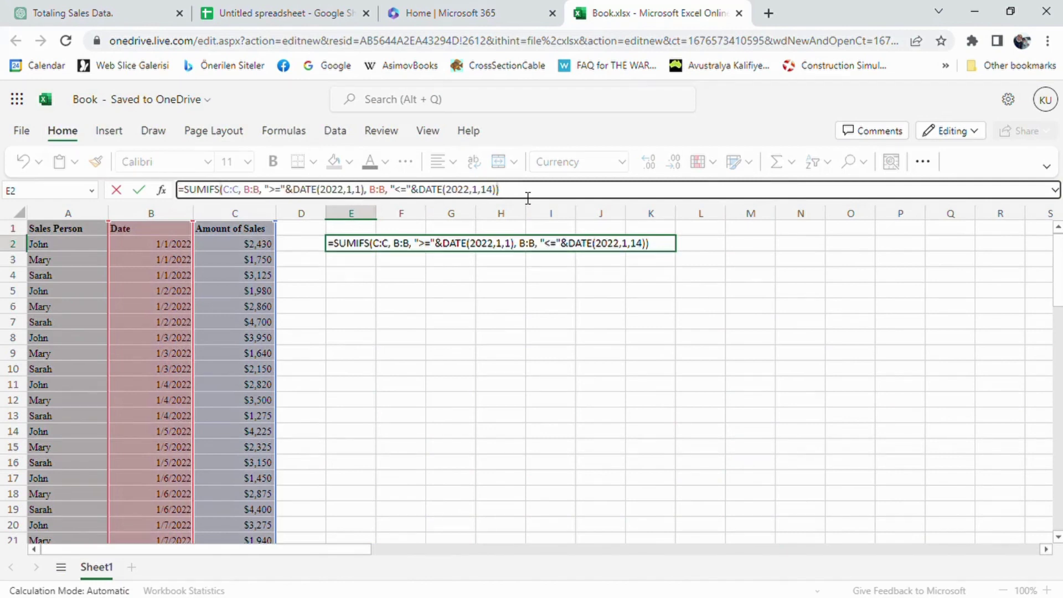
key(Return)
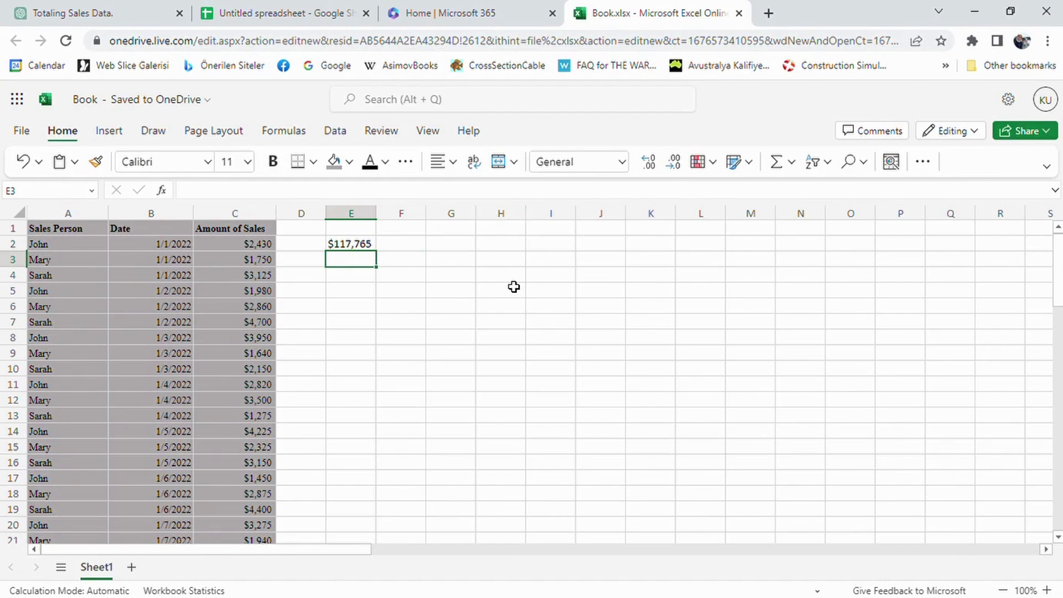
drag(265, 247, 278, 351)
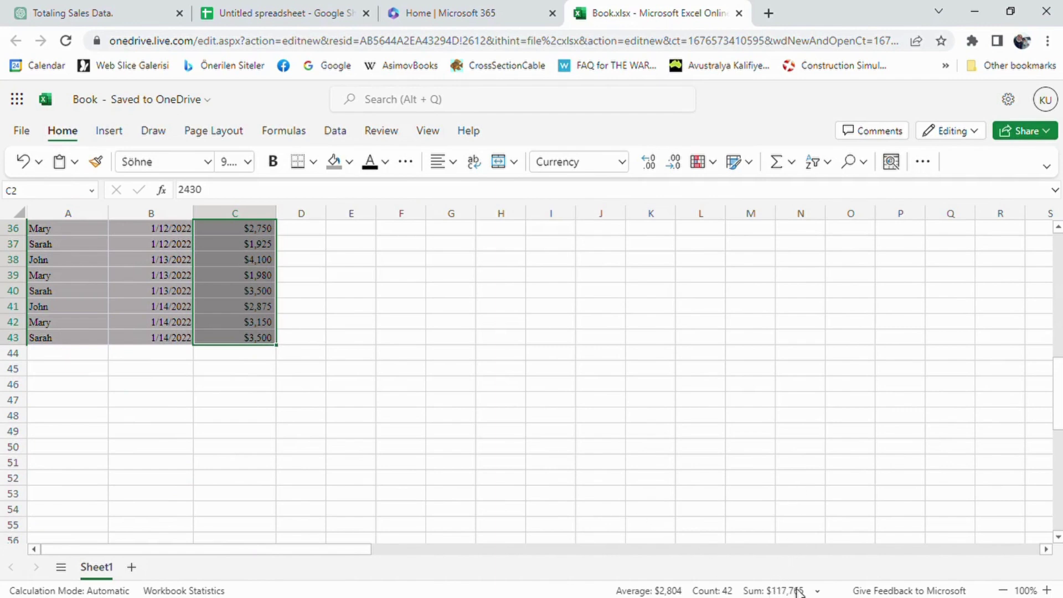
scroll(406, 319, up, 10)
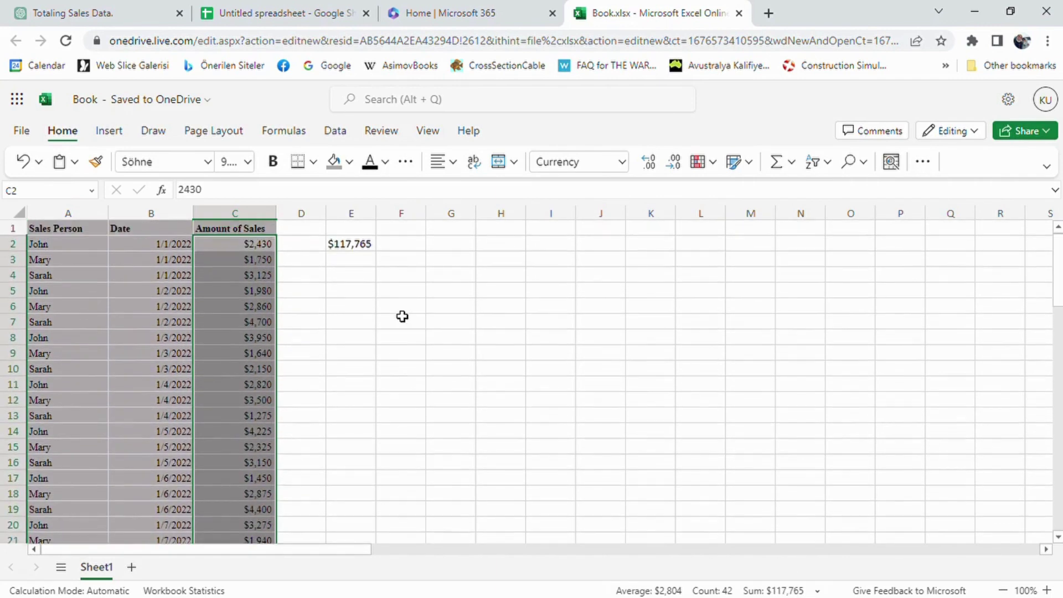
click(352, 246)
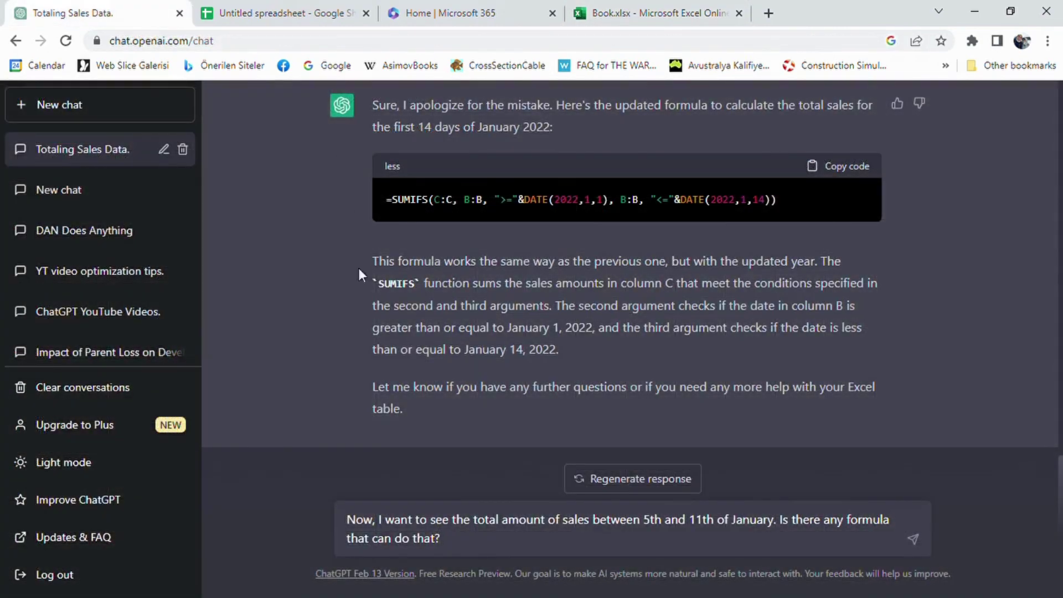
Ask ChatGPT for a SUMIFS total of January 5–11, 2022 sales, then return to Book.xlsx.
drag(443, 540, 353, 520)
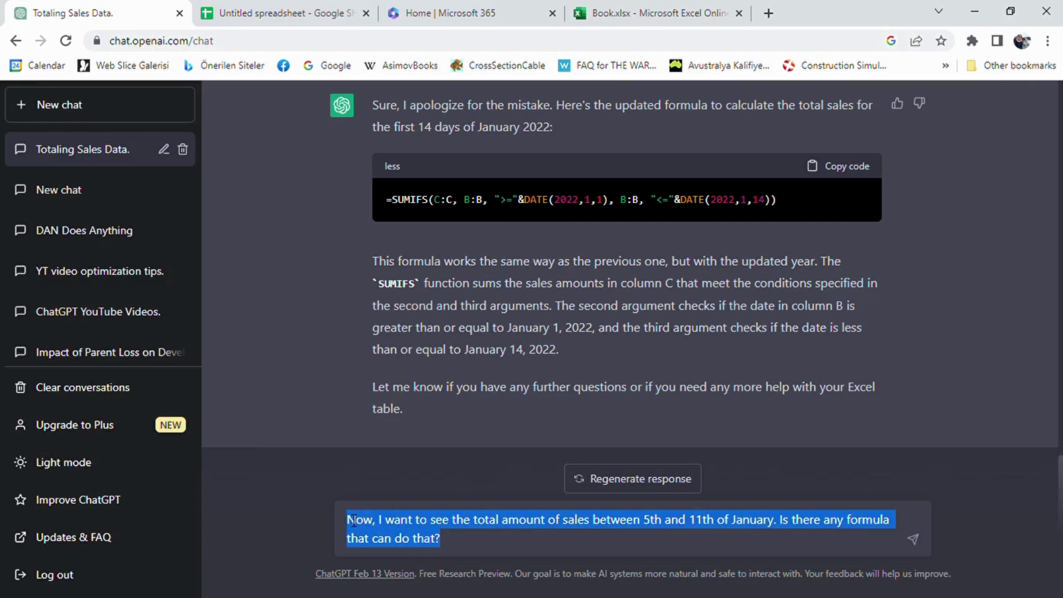
click(479, 551)
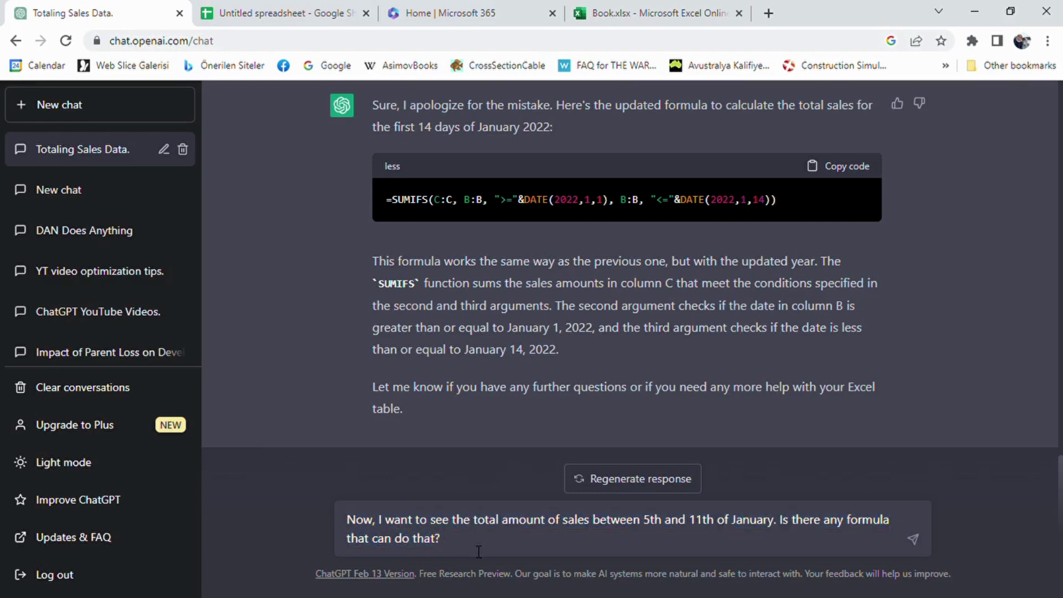
key(Return)
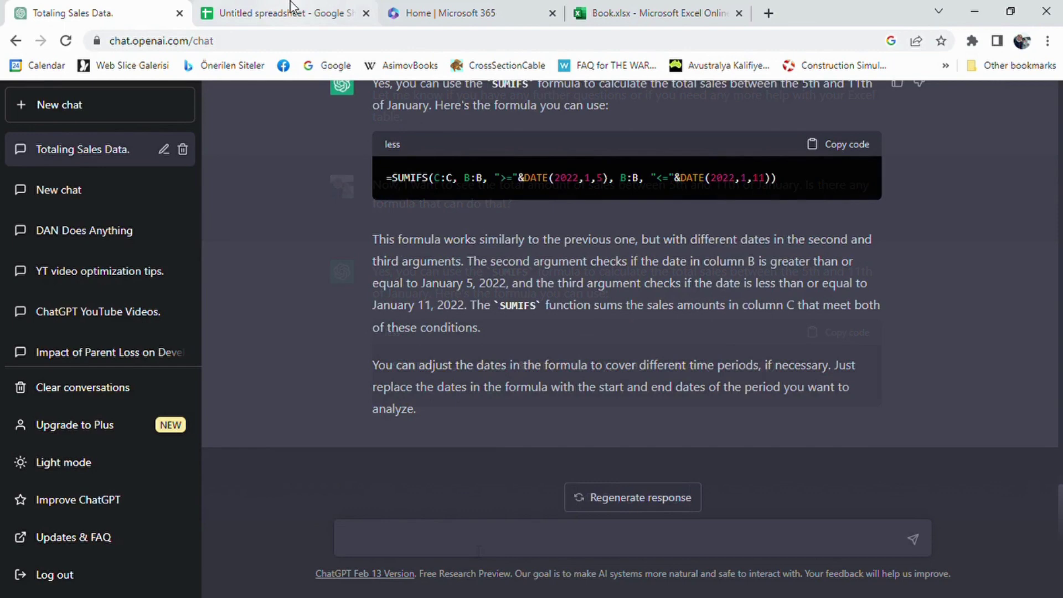
click(637, 8)
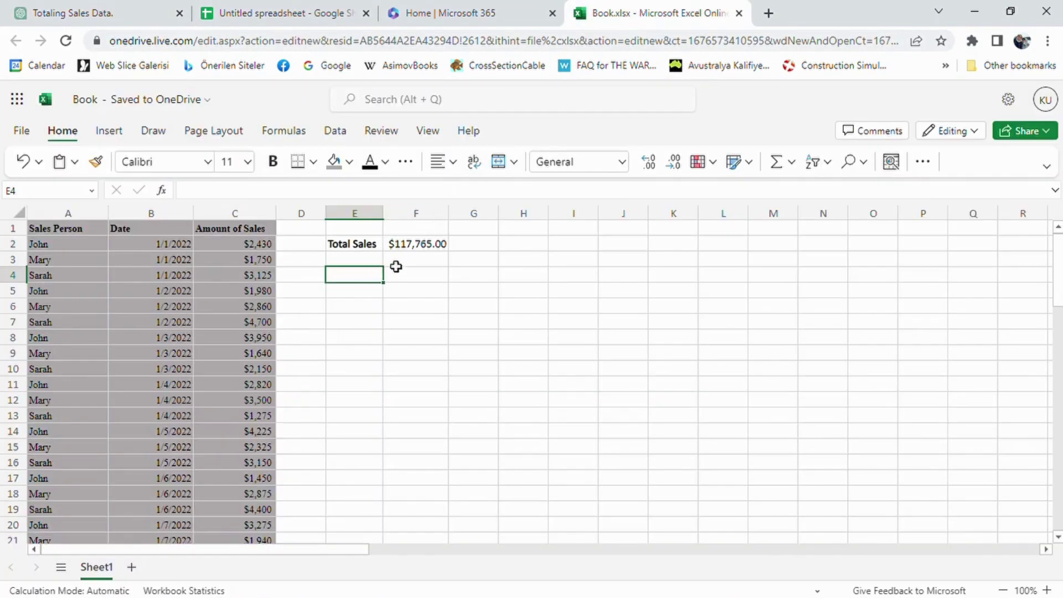
Paste the January 5–11 SUMIFS formula into F3, which returns 59405.
double_click(419, 265)
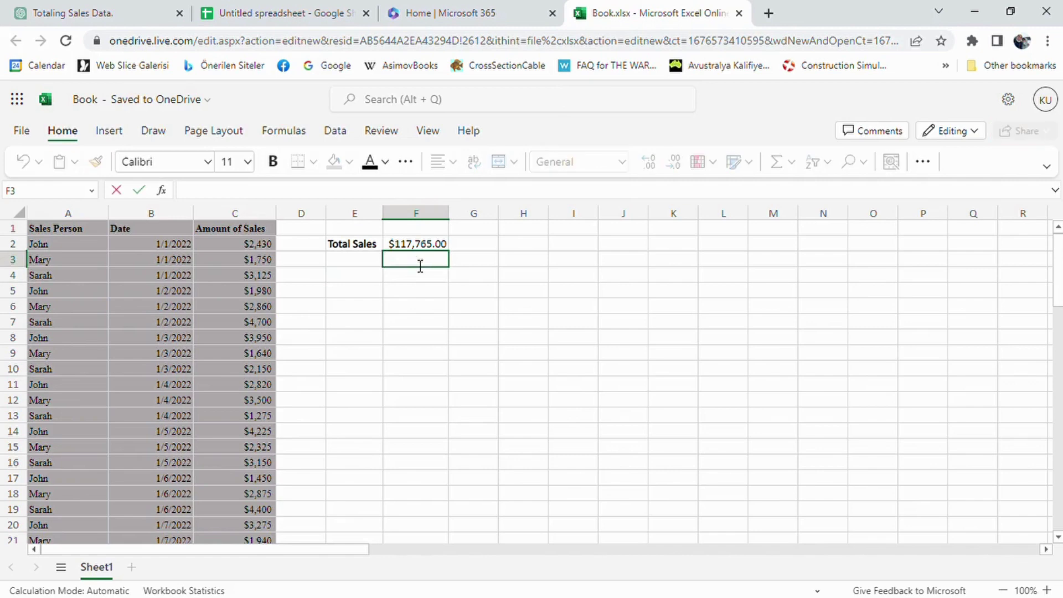
key(ctrl+v)
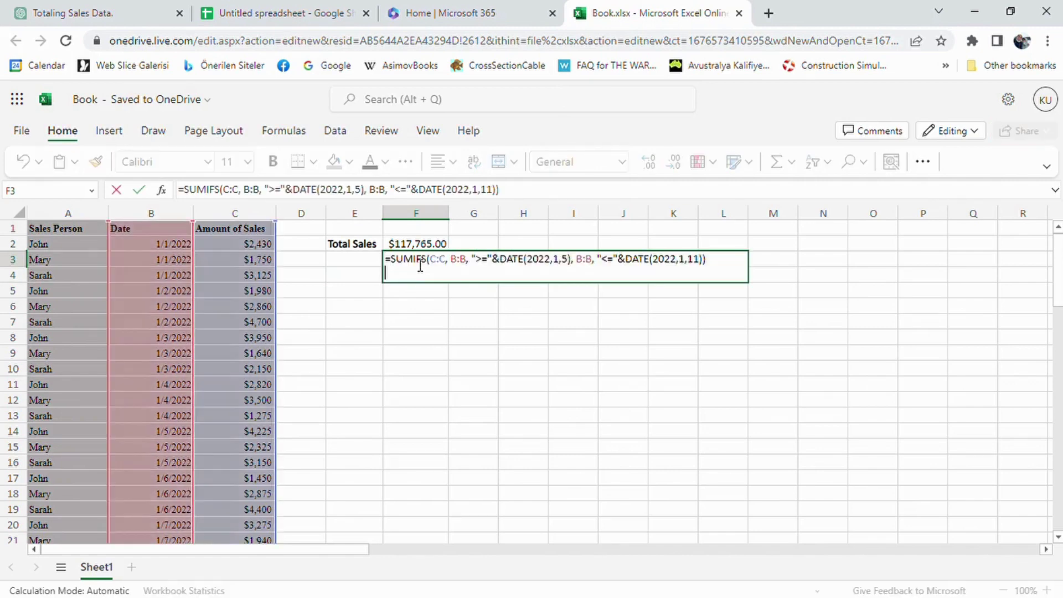
key(Return)
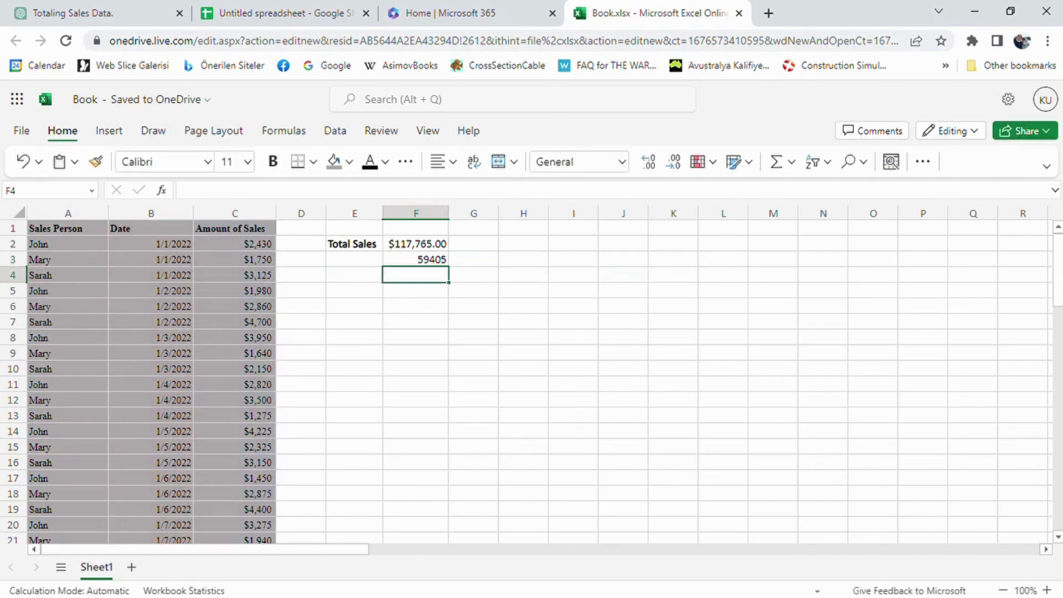
click(437, 265)
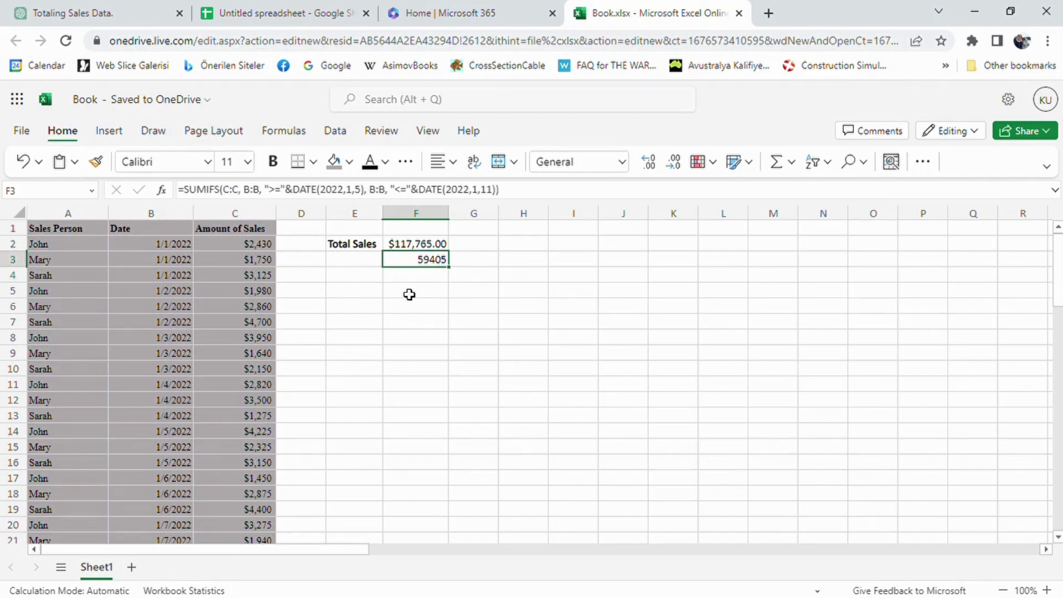
Select the sales amounts from 1/5/2022 through 1/10/2022 (C14:C31) to check their $51,605 sum.
scroll(136, 396, down, 2)
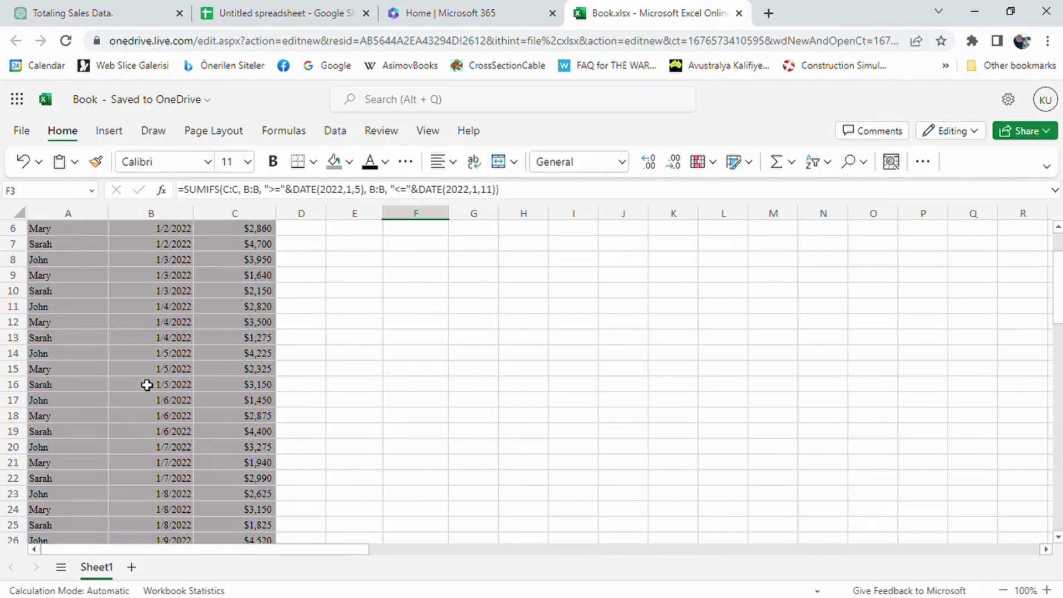
click(236, 358)
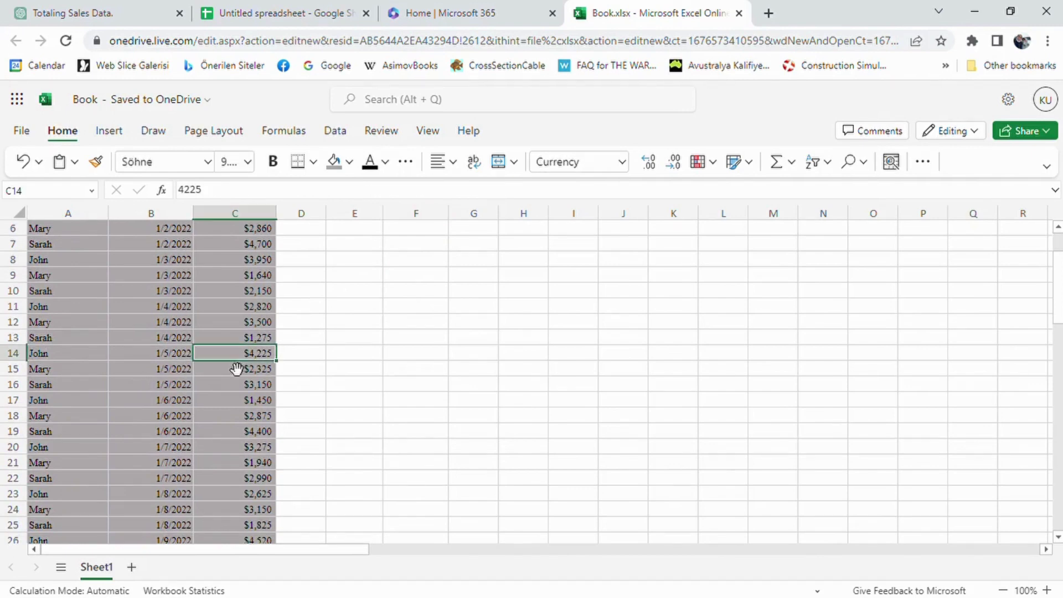
scroll(233, 368, down, 5)
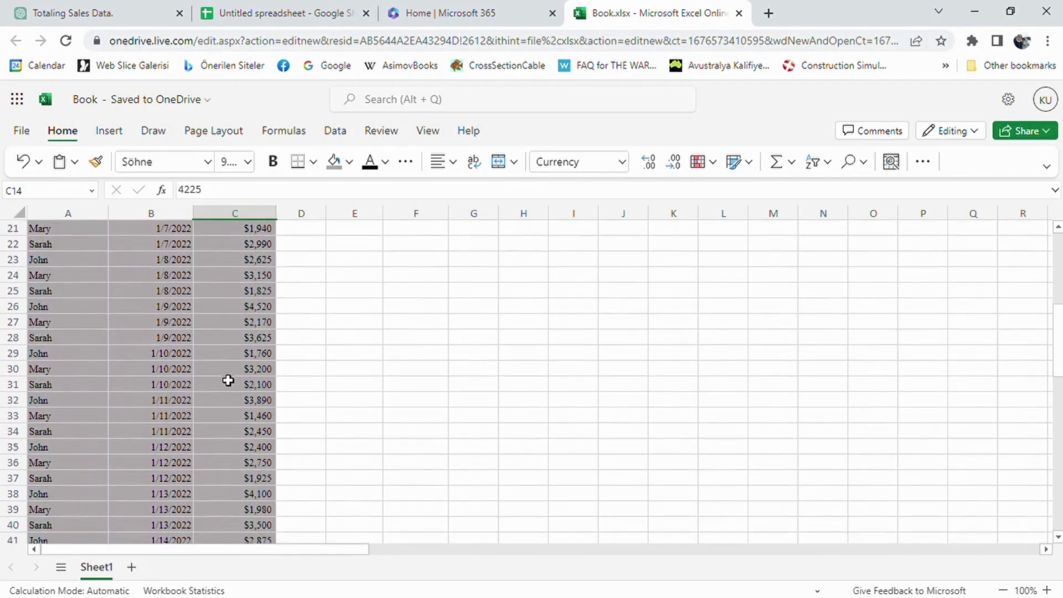
shift+click(250, 390)
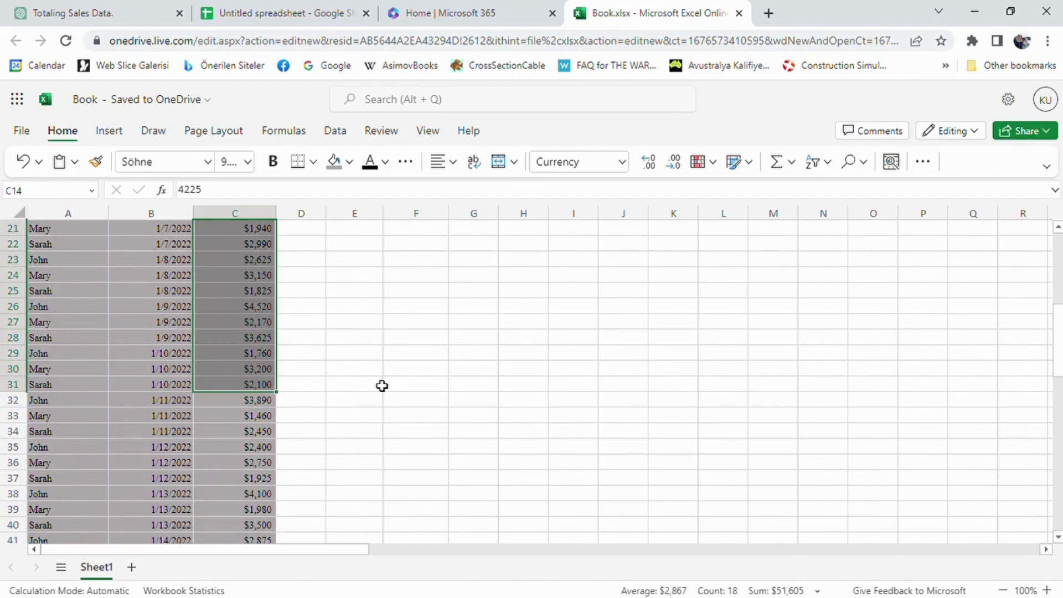
scroll(379, 386, up, 7)
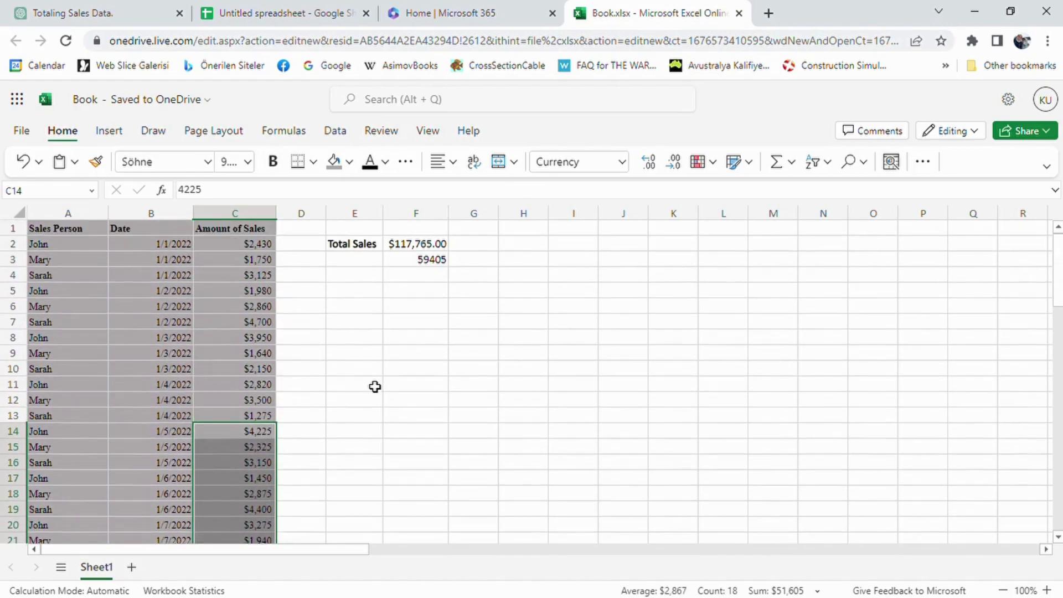
scroll(375, 387, down, 7)
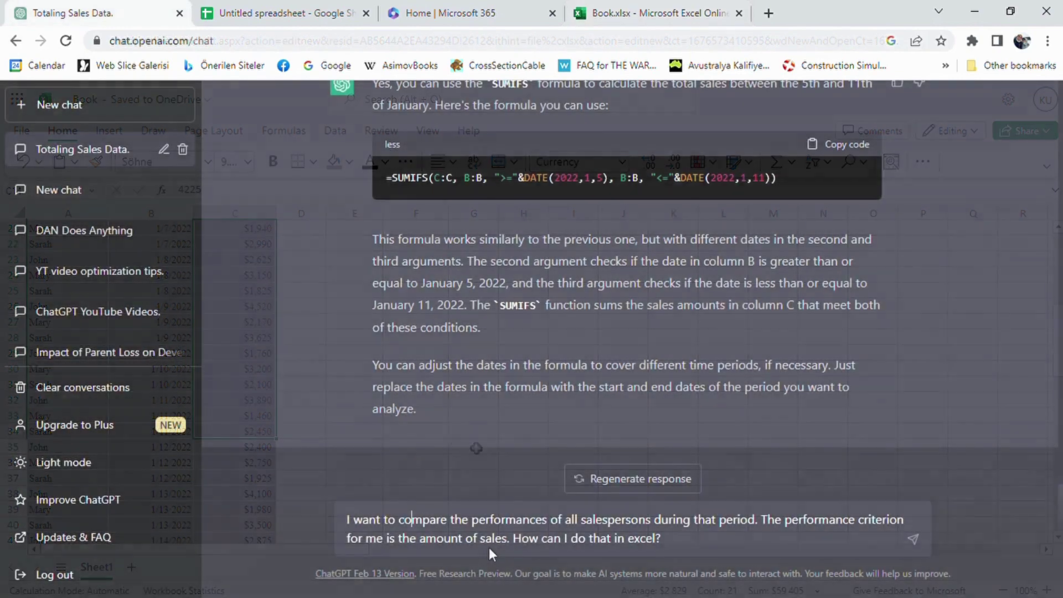
Send the salesperson comparison question and start asking for a method other than a pivot table.
key(Return)
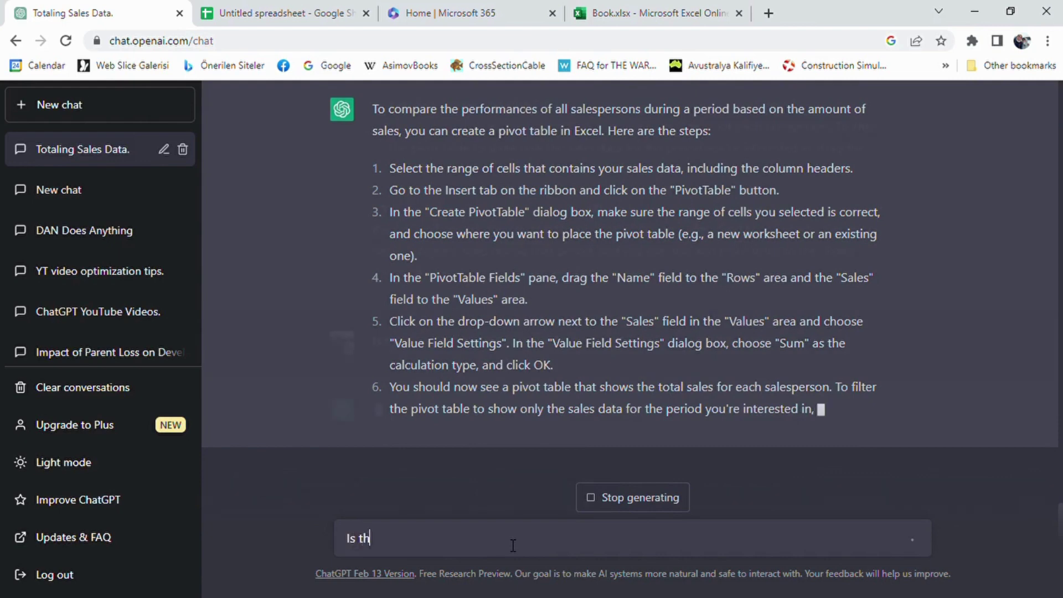
text(ere any other)
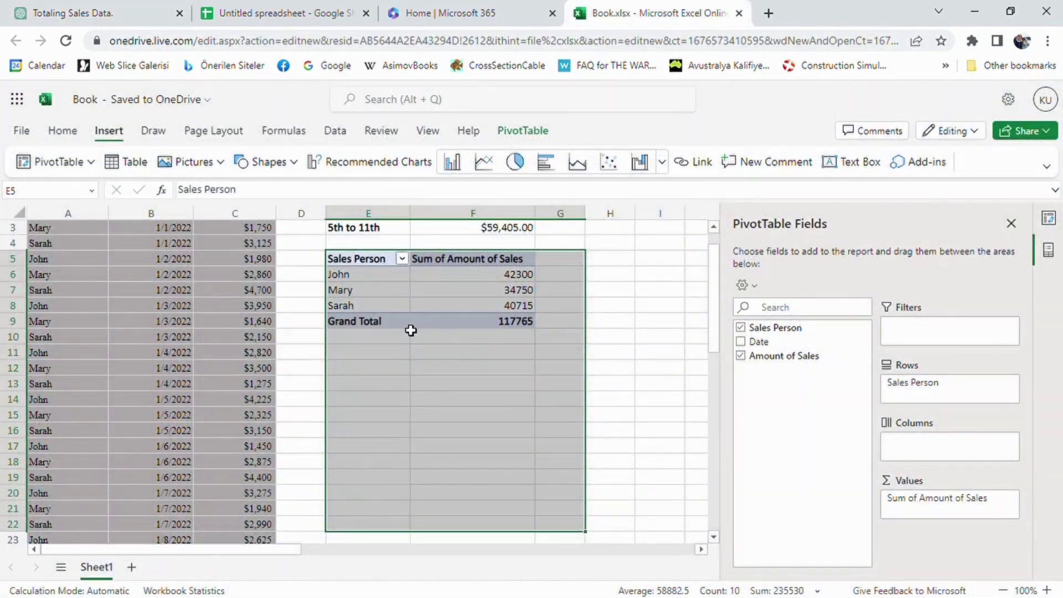
click(407, 325)
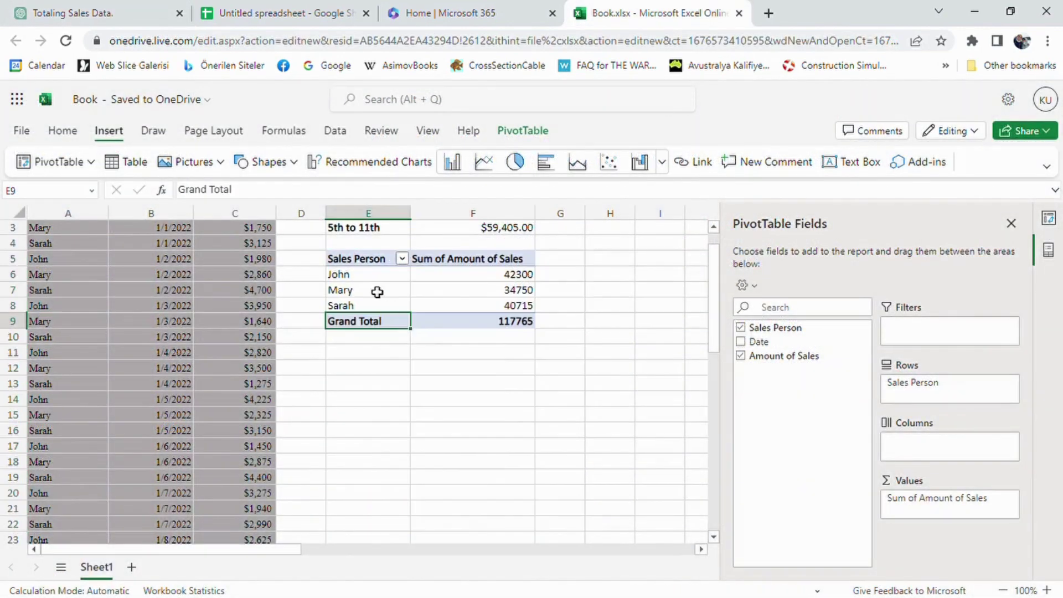
drag(343, 291, 468, 352)
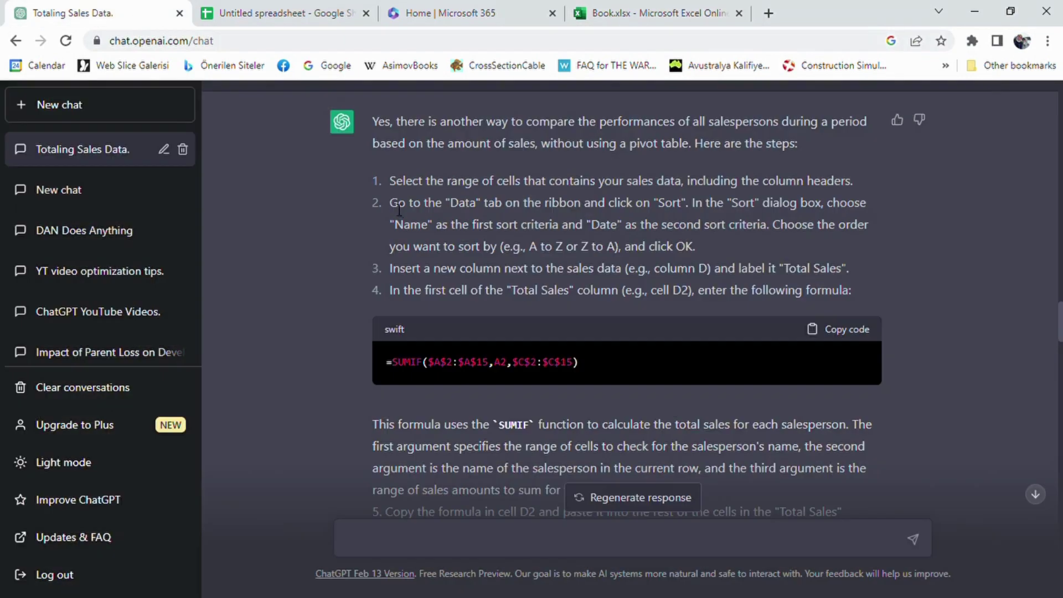
Highlight ChatGPT's step on sorting by Sales Person then Date, then deselect it.
drag(398, 210, 700, 247)
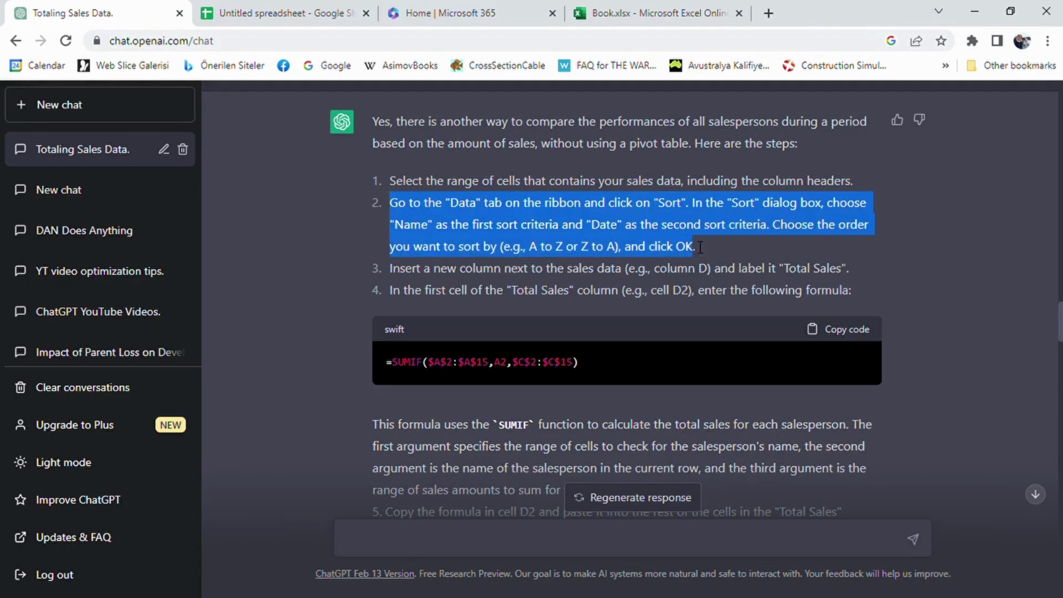
click(472, 235)
Apply the custom sort by Sales Person then Date, both ascending, so John's rows come first.
click(637, 13)
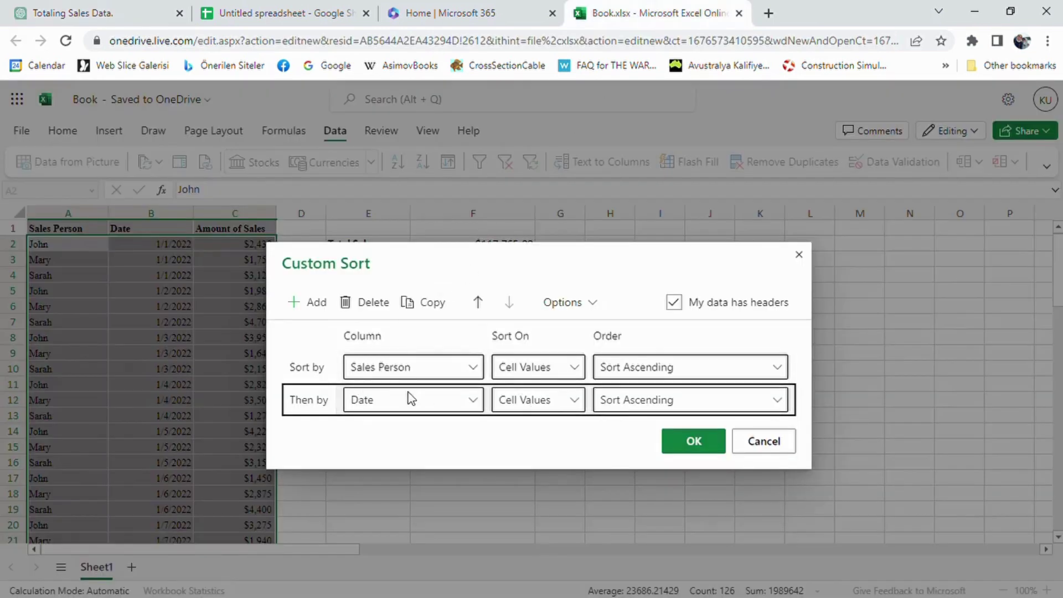
click(679, 443)
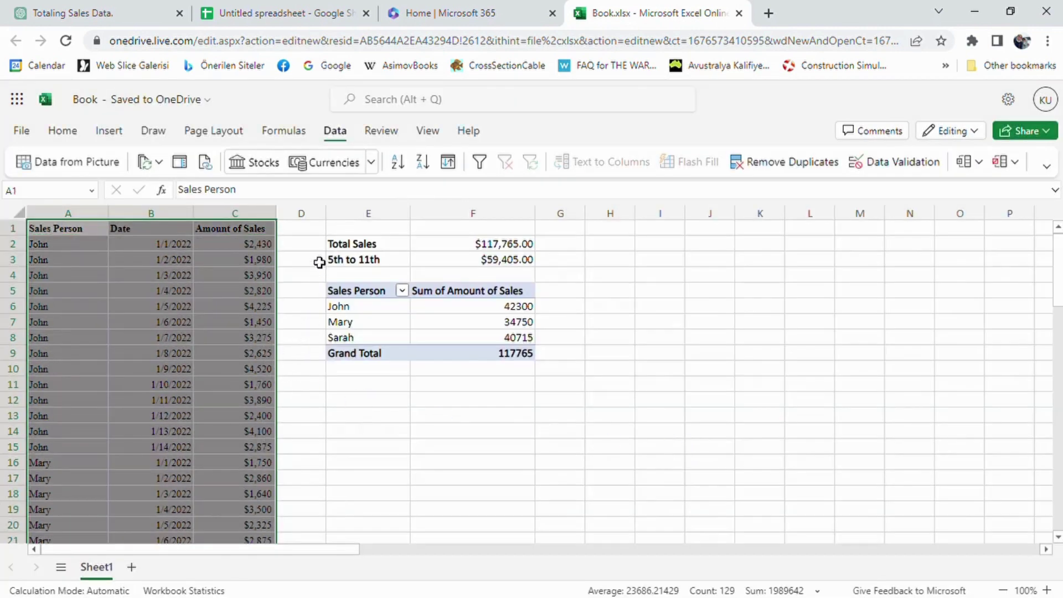
click(147, 11)
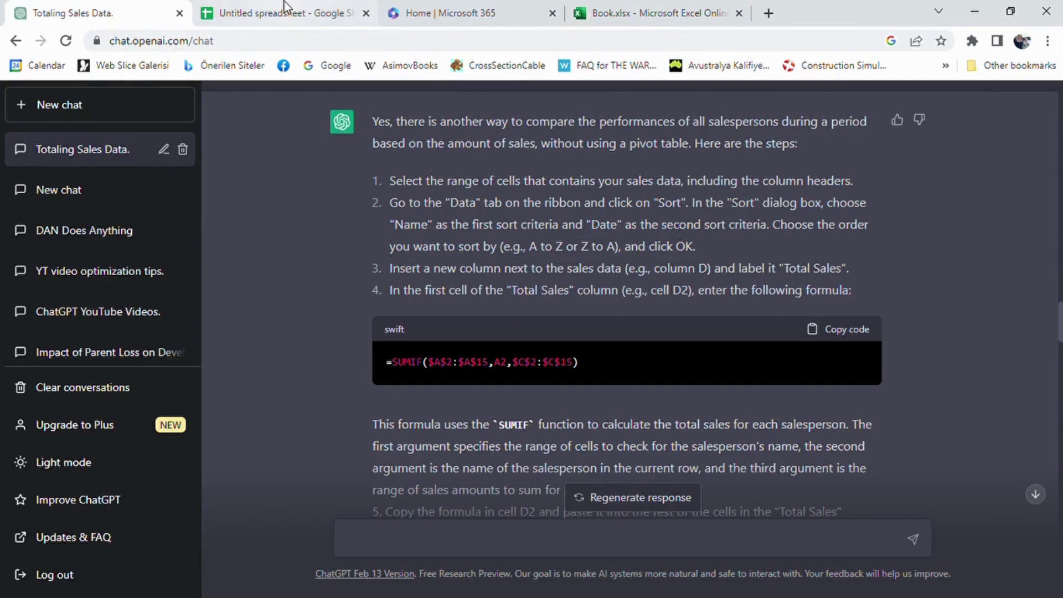
click(687, 11)
Enter the 'Total Sales' heading in D1 and autofit column D to fit it.
text(T)
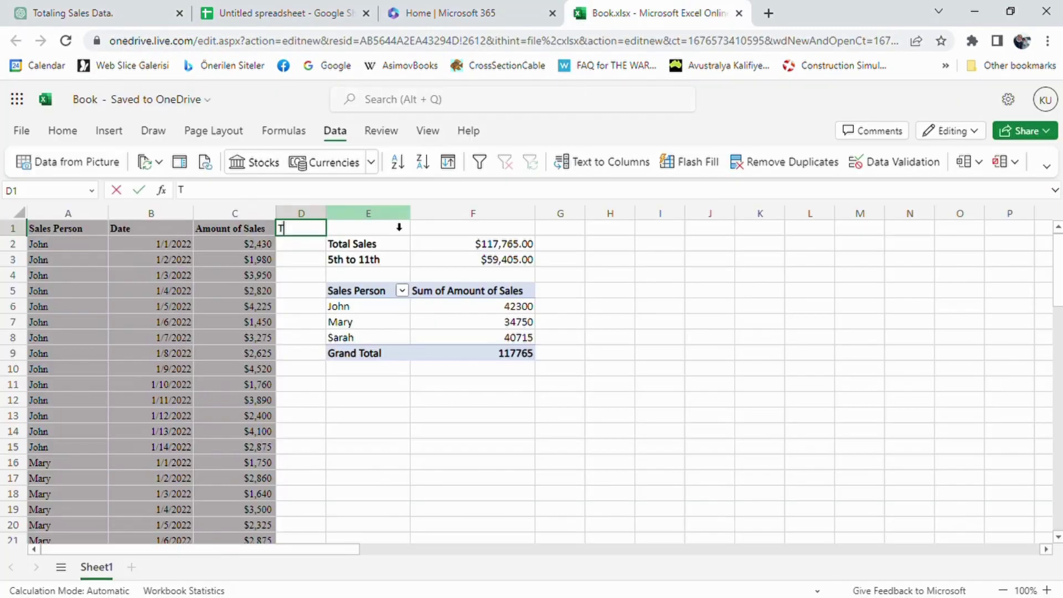
text(otal Sales)
click(399, 227)
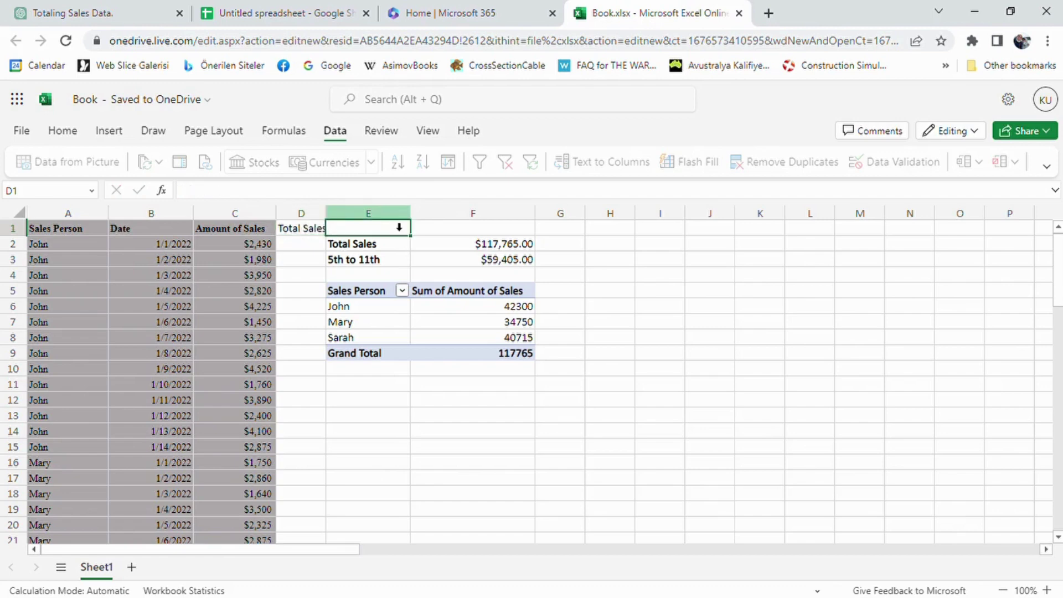
double_click(326, 214)
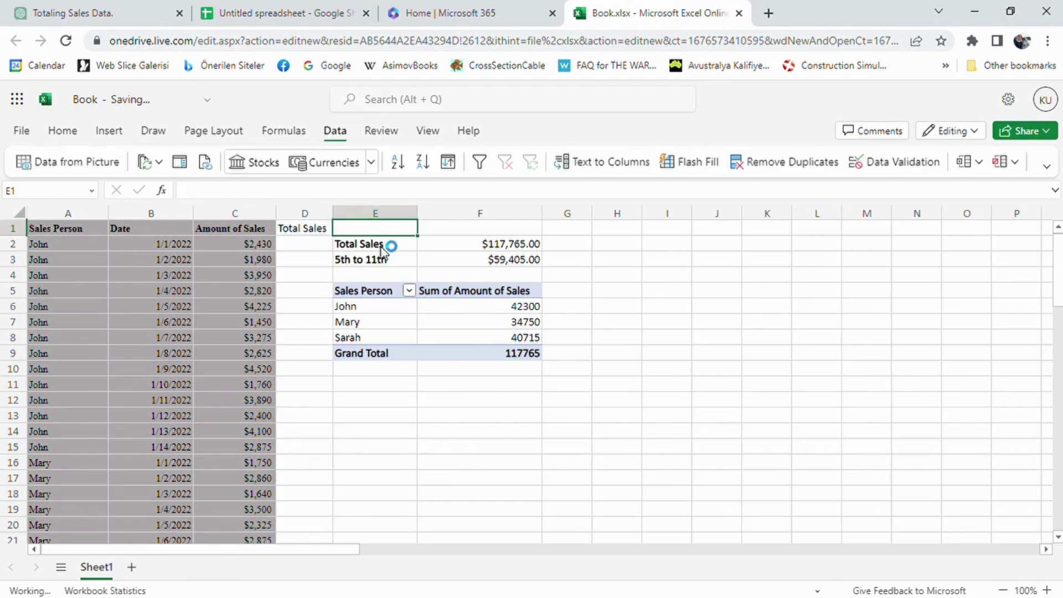
click(322, 233)
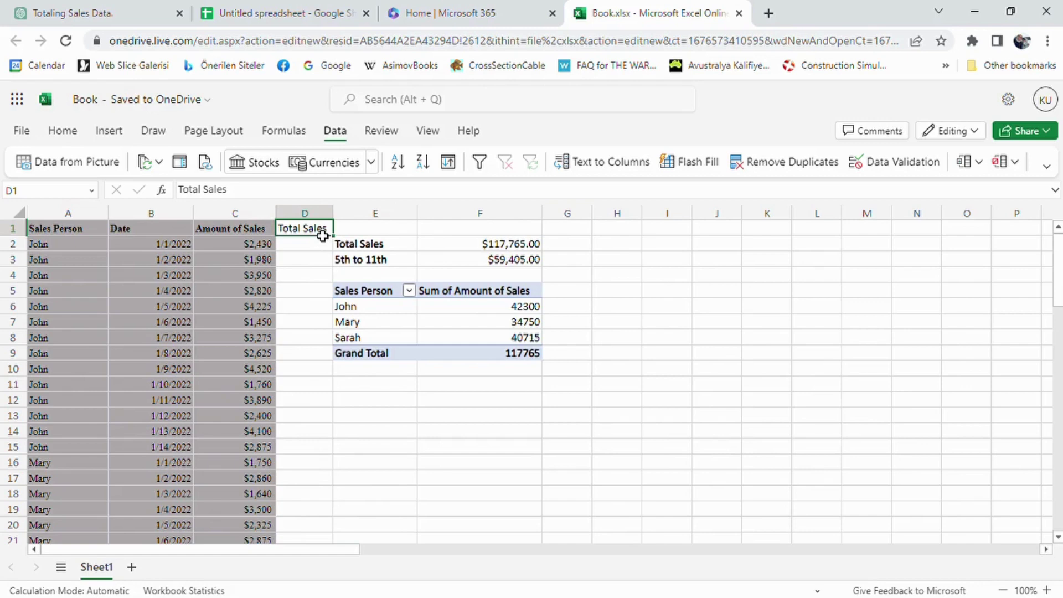
click(114, 12)
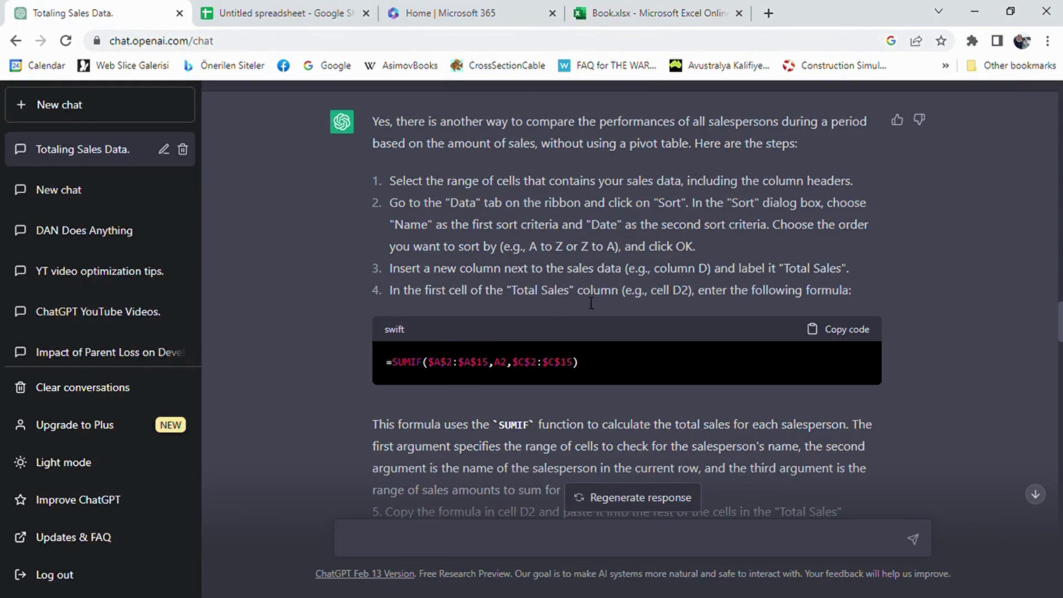
Copy ChatGPT's =SUMIF($A$2:$A$15,A2,$C$2:$C$15) formula and select cell D2 in the workbook.
click(833, 334)
click(651, 16)
click(326, 248)
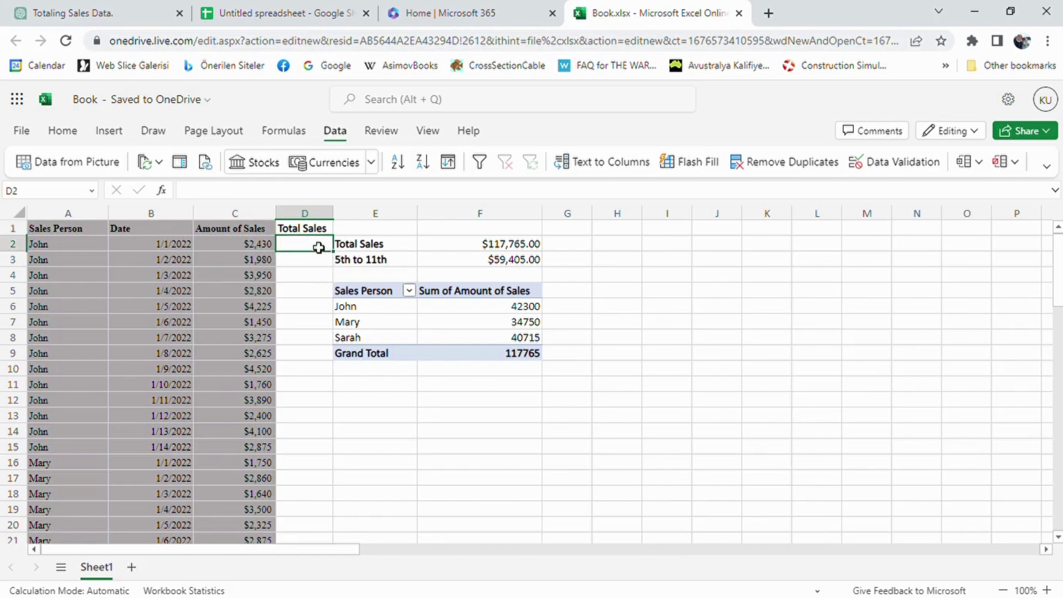
Paste the SUMIF formula into D2 without the extra blank line, giving 42300.
double_click(321, 248)
key(ctrl+v)
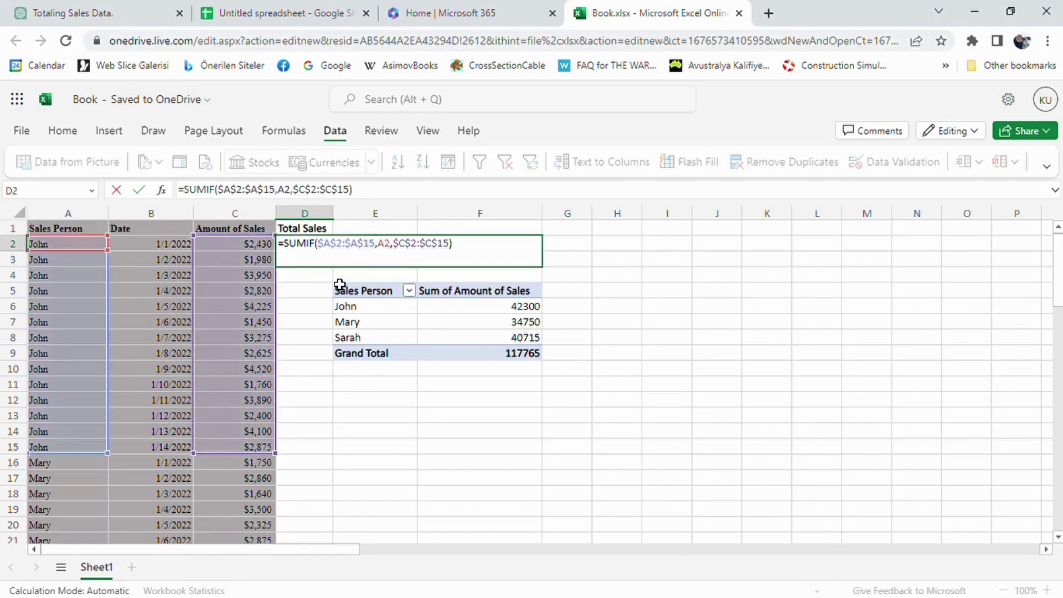
key(BackSpace)
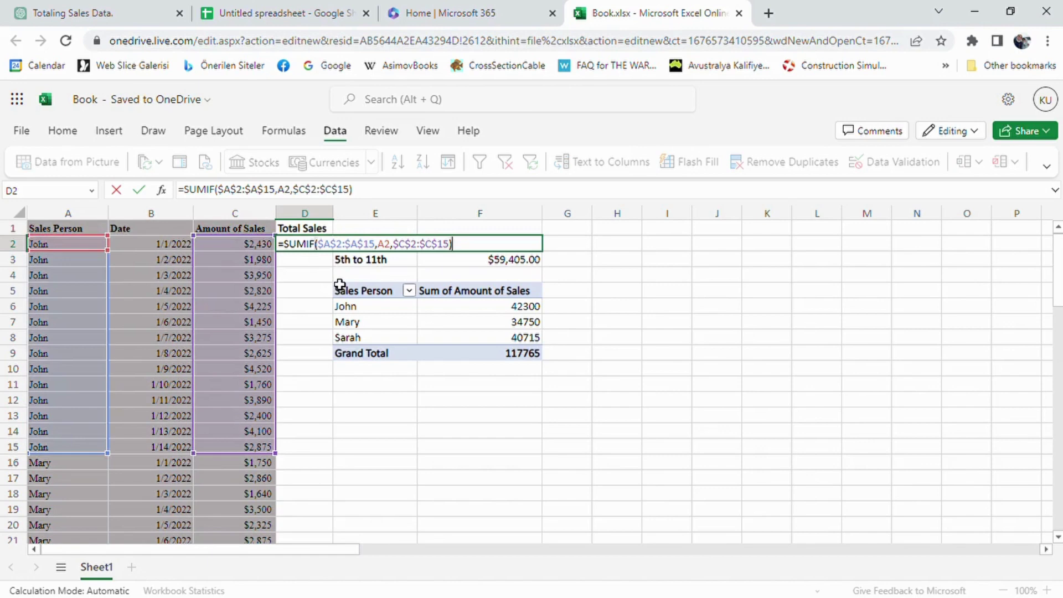
key(Return)
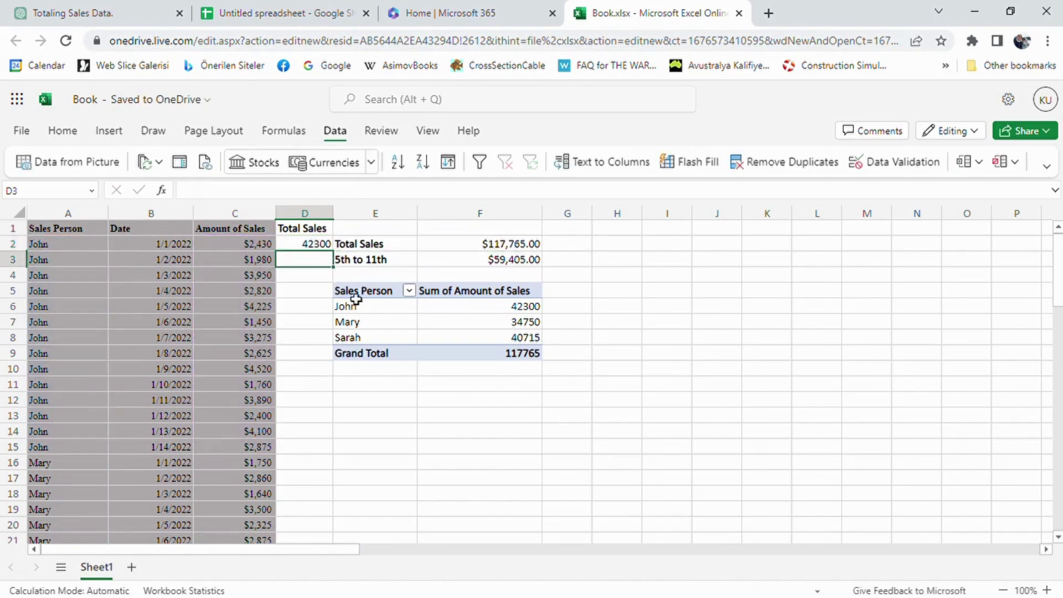
Widen column D to show the totals and review the D2 formula.
drag(339, 219, 361, 218)
drag(361, 218, 358, 219)
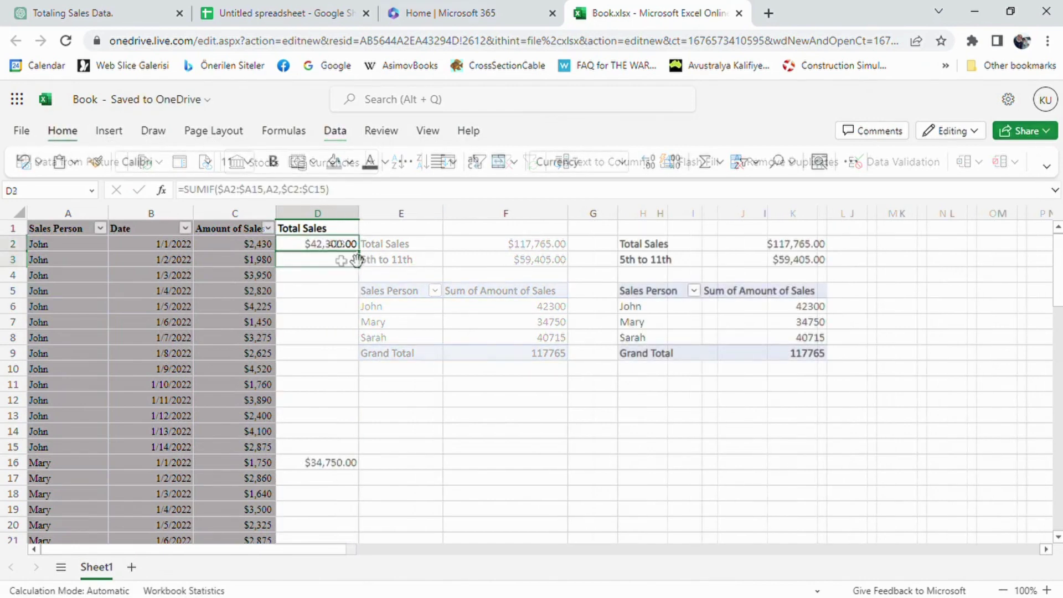
click(242, 195)
click(489, 292)
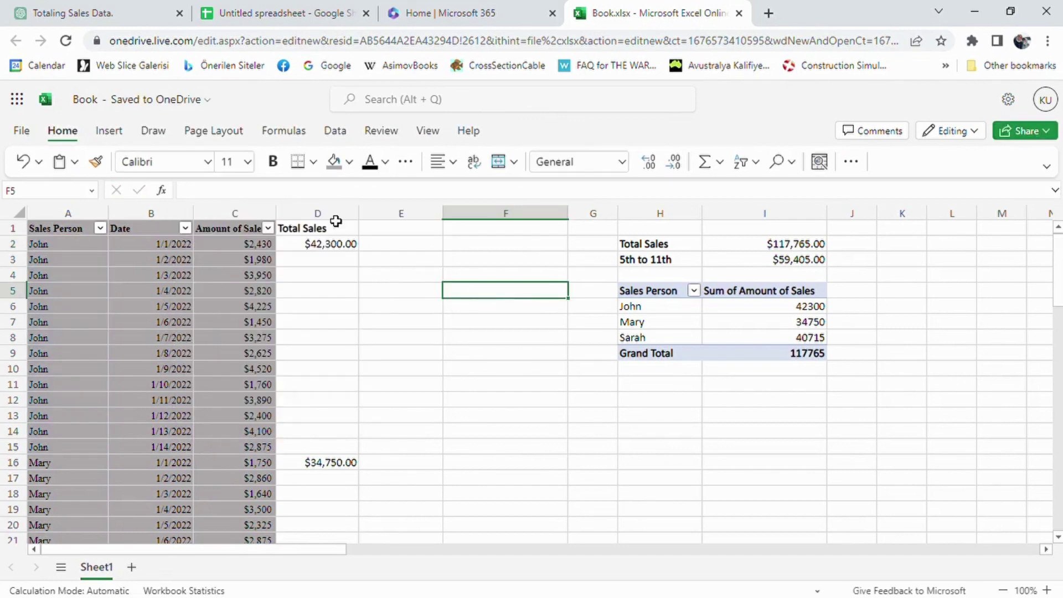
click(135, 11)
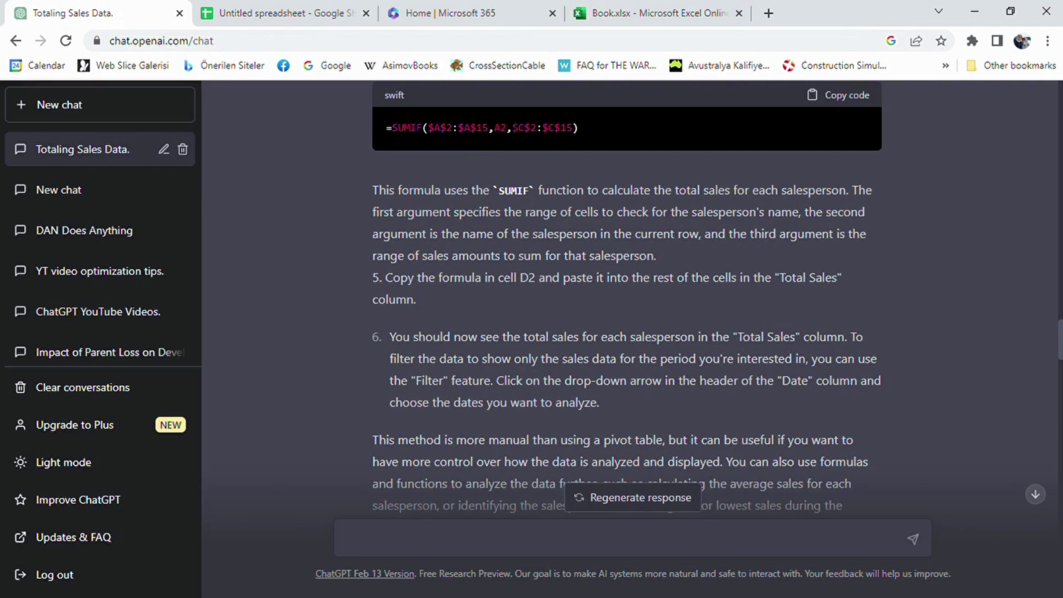
Copy F3's currency format onto D2 with Format Painter, showing $42,300.00.
click(632, 13)
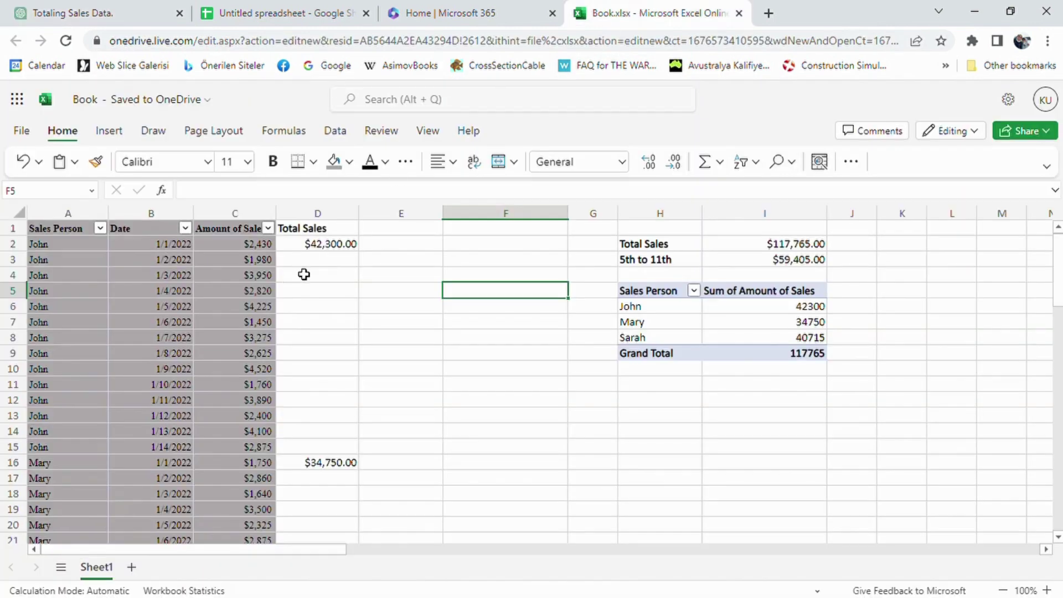
click(328, 248)
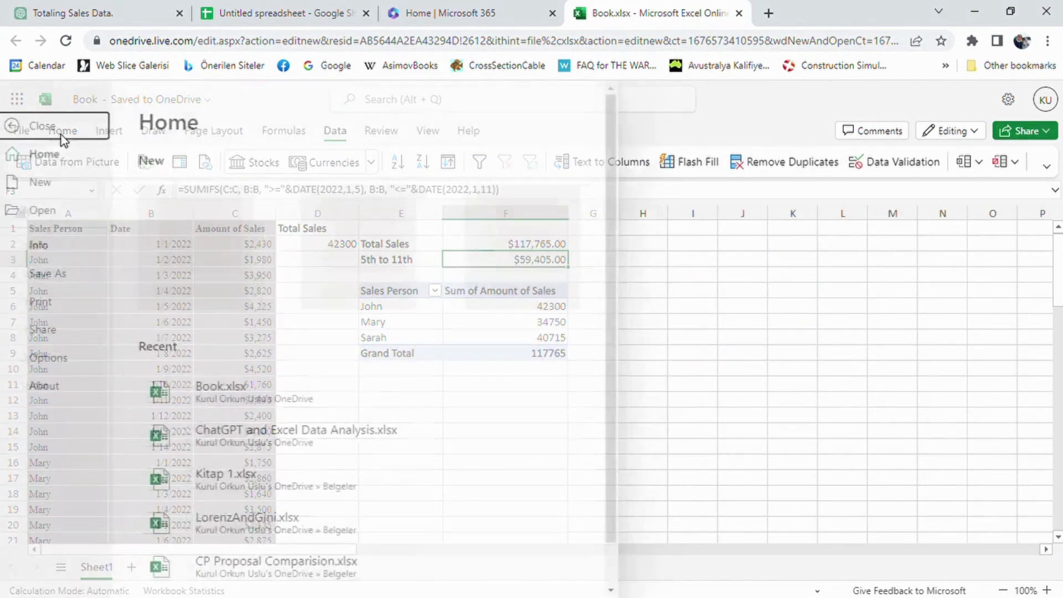
click(63, 132)
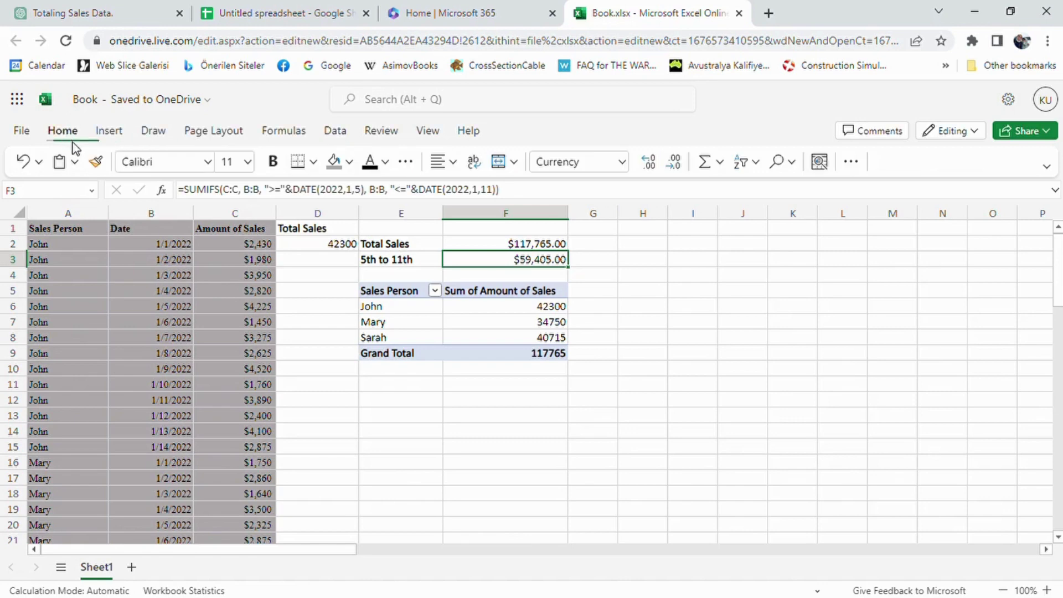
click(96, 161)
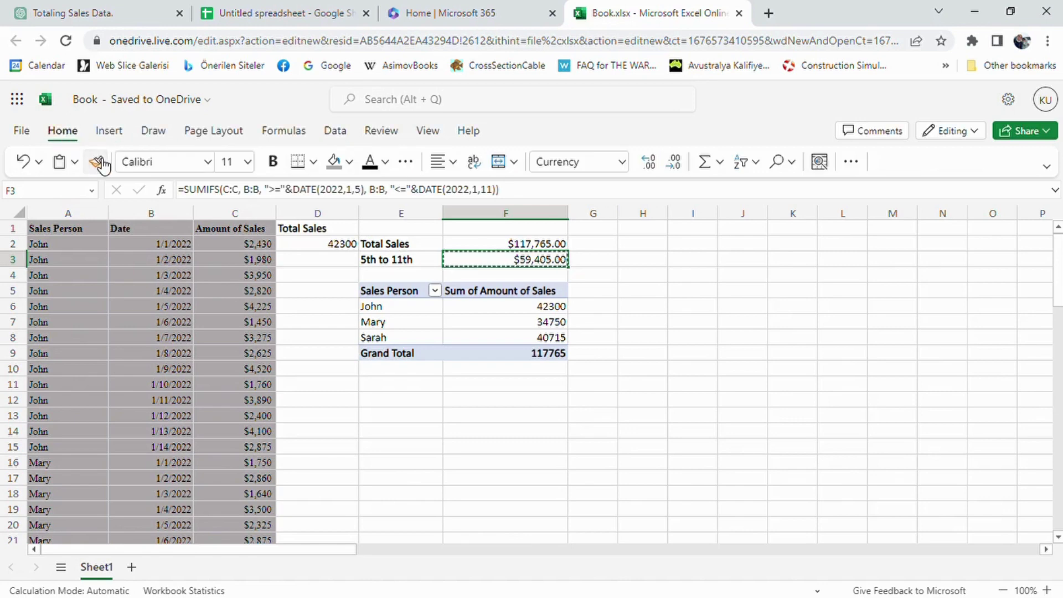
click(339, 244)
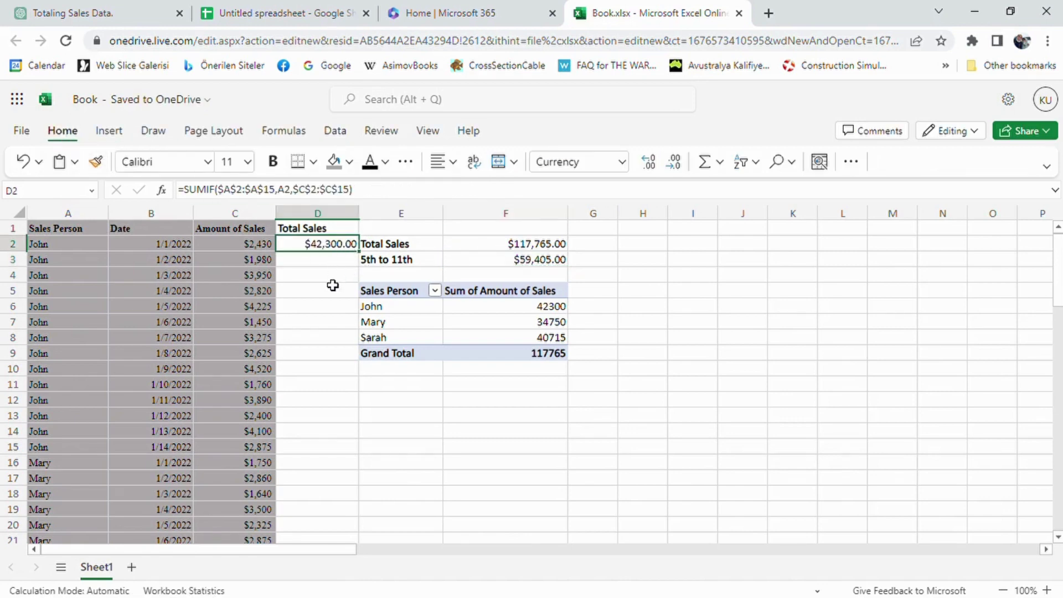
click(156, 19)
scroll(453, 296, down, 2)
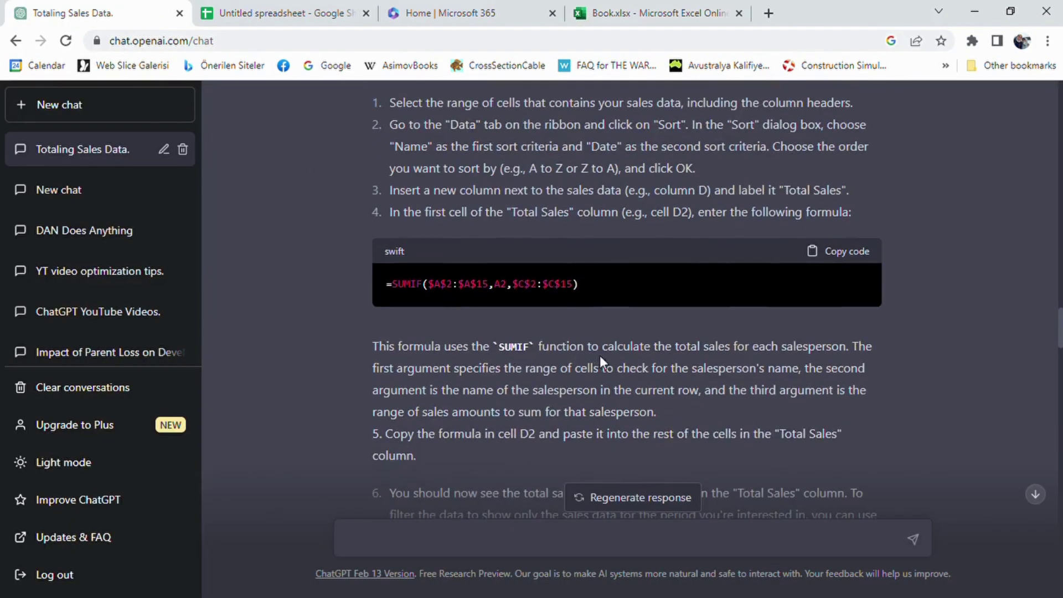
scroll(604, 357, down, 2)
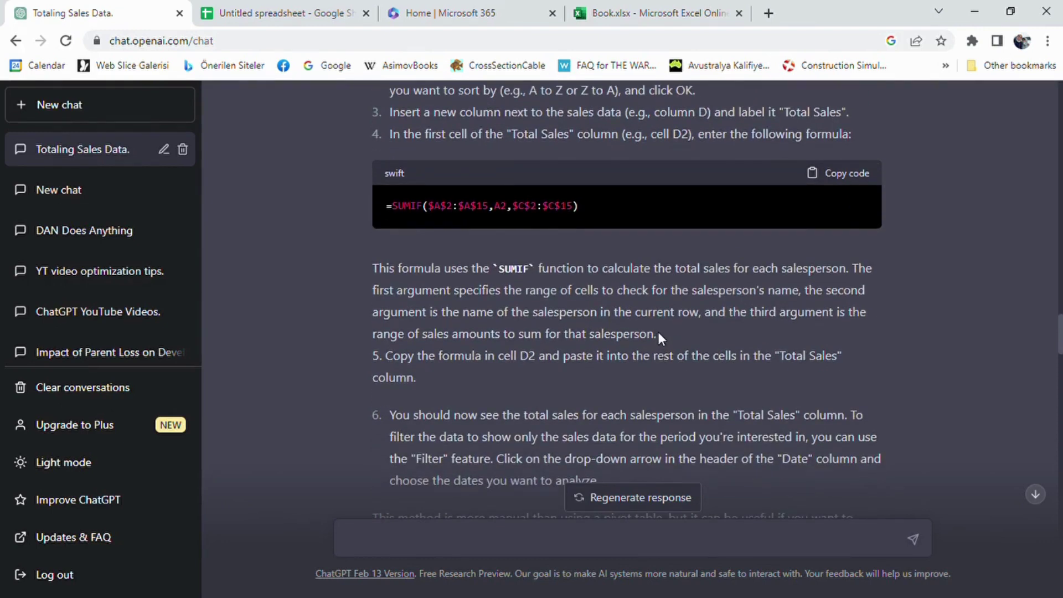
scroll(537, 319, down, 2)
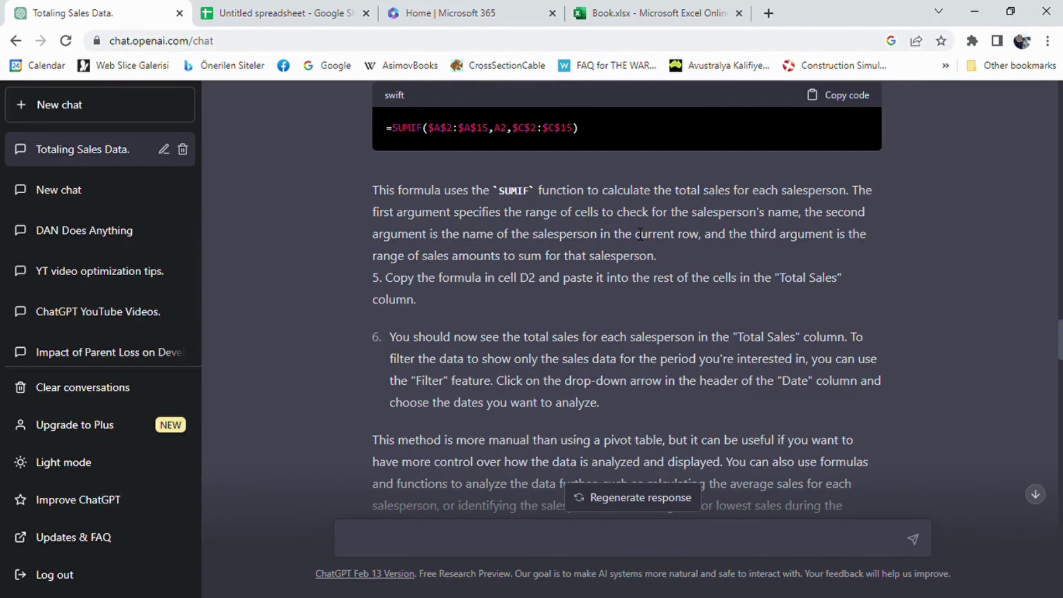
Inspect D2's SUMIF formula in the formula bar and compare it with ChatGPT's version.
click(634, 16)
scroll(333, 320, down, 12)
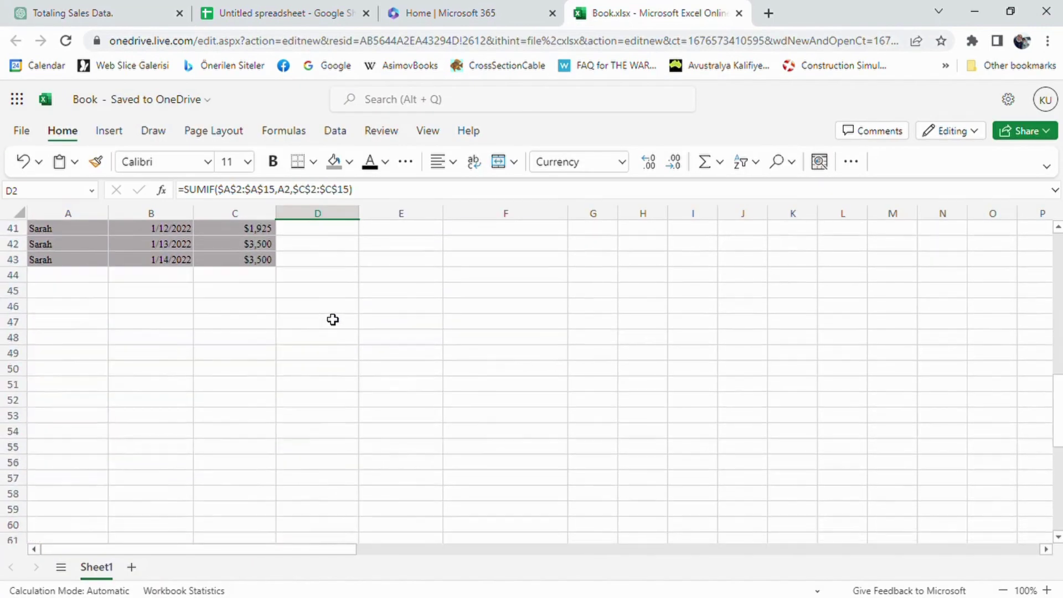
scroll(333, 319, up, 12)
key(alt)
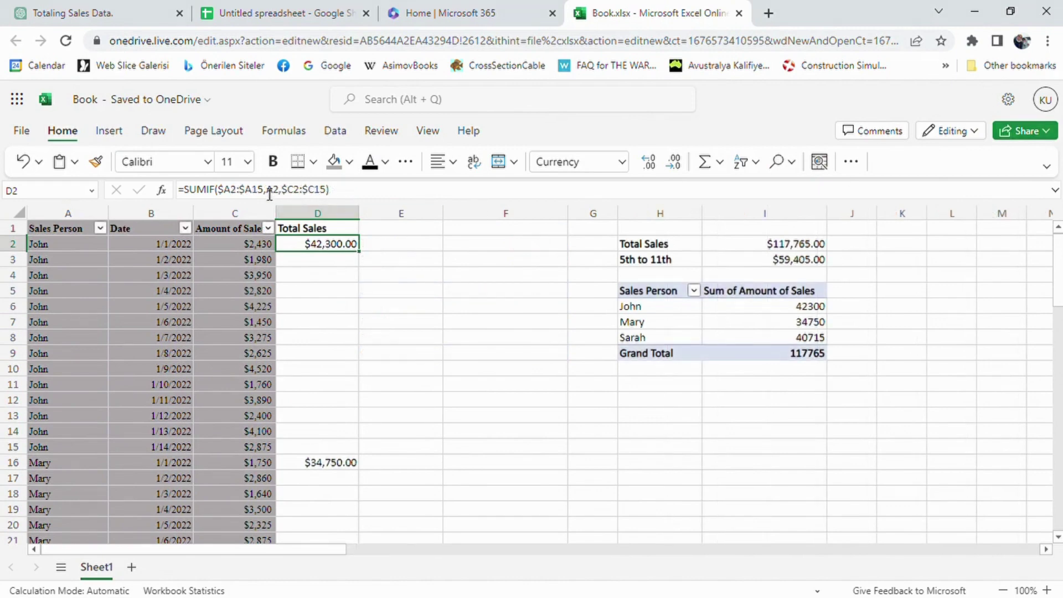
click(239, 192)
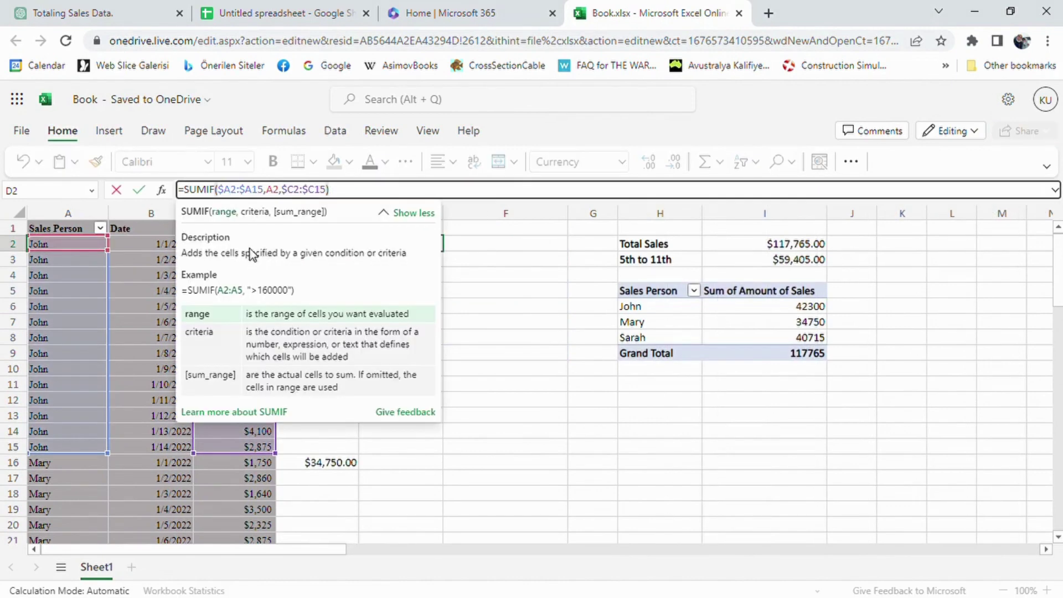
click(484, 288)
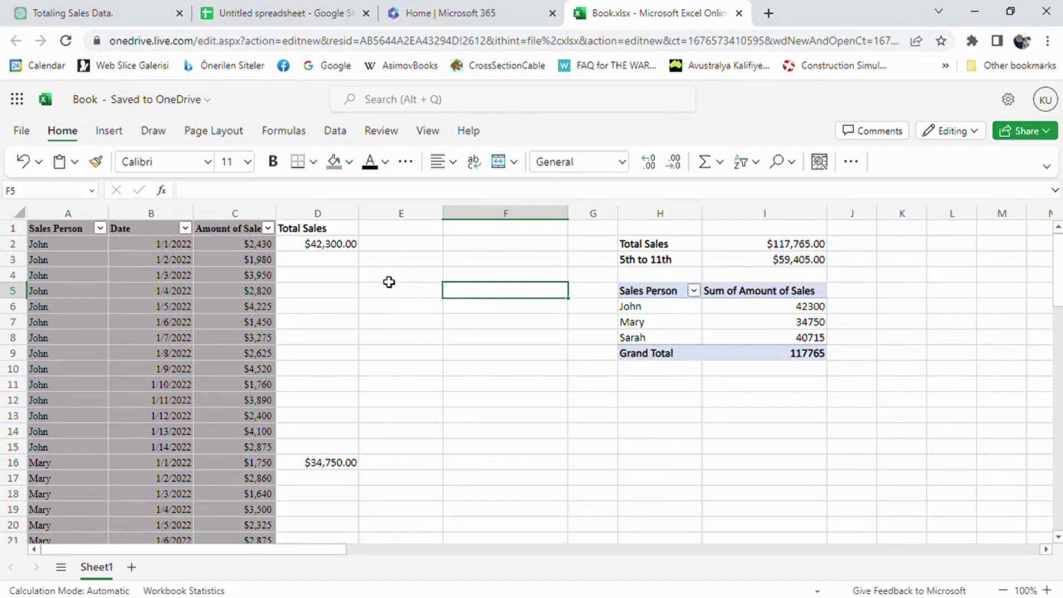
click(141, 7)
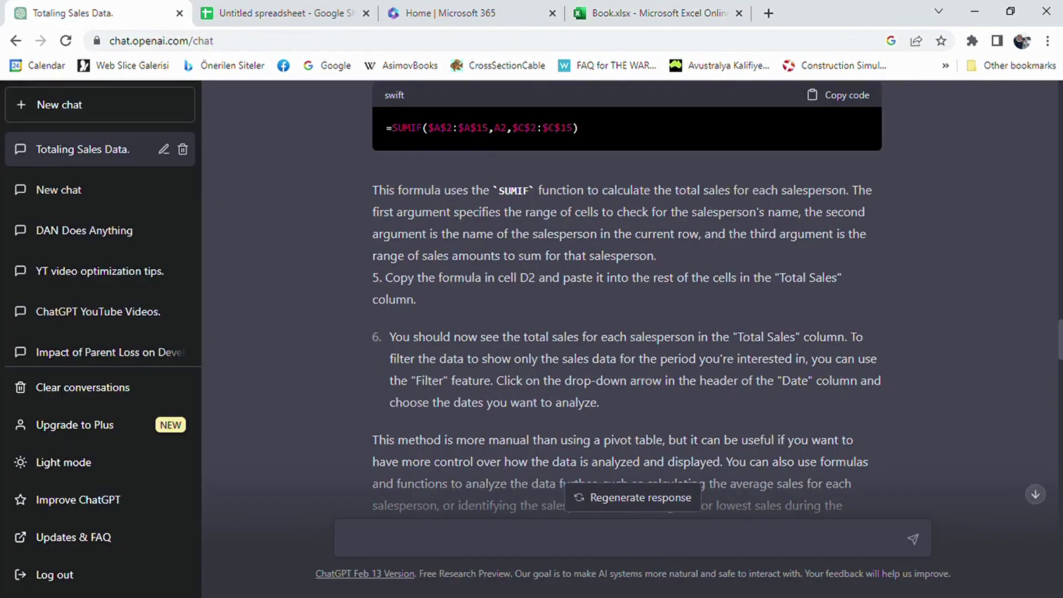
Recheck D2's SUMIF formula against ChatGPT's once more, confirming $42,300.00 for John.
click(633, 8)
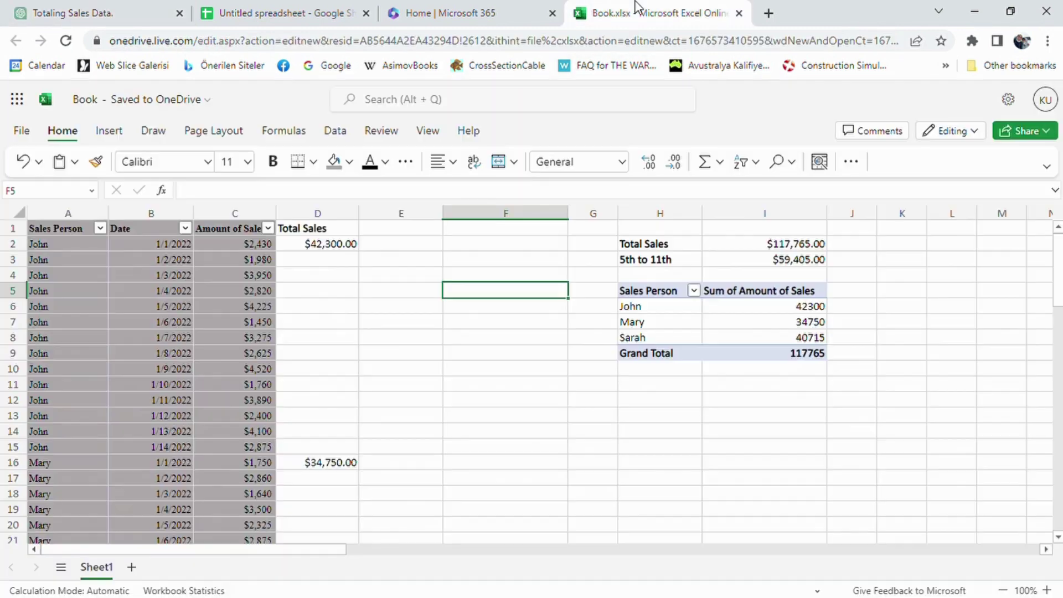
click(326, 242)
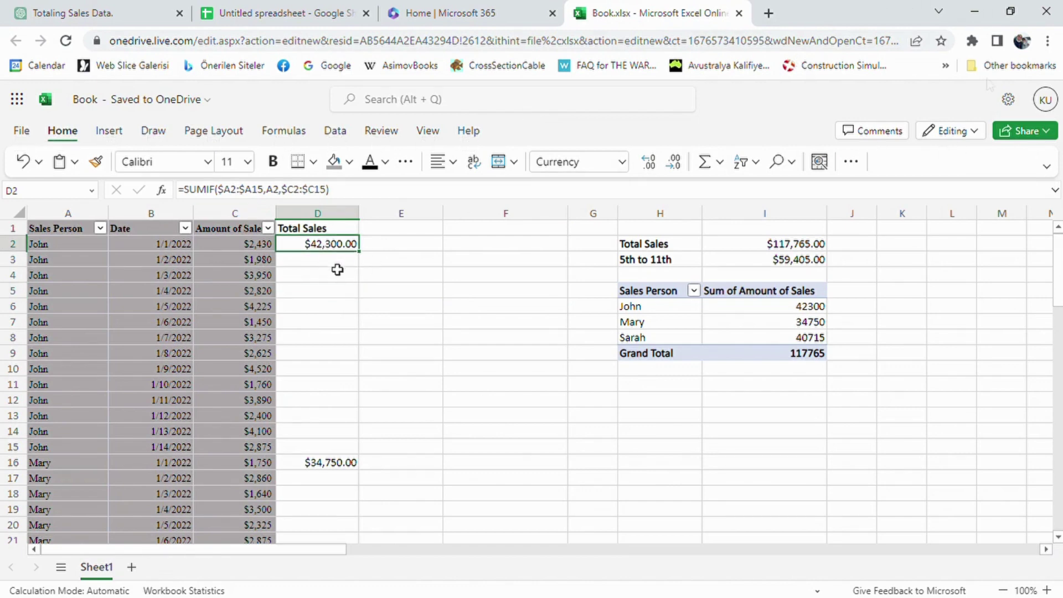
click(239, 191)
click(488, 292)
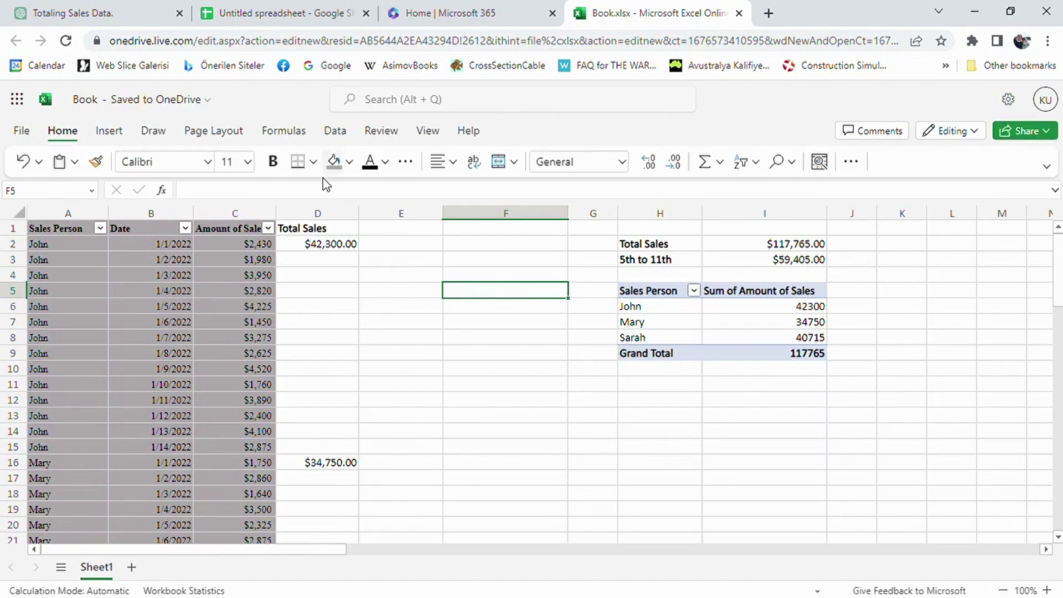
click(111, 13)
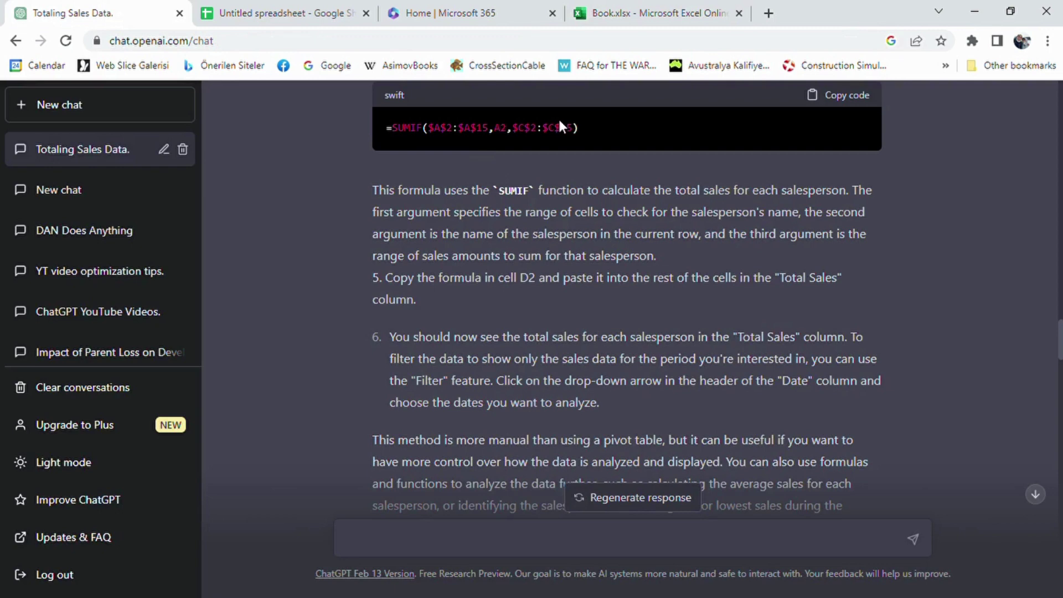
click(637, 12)
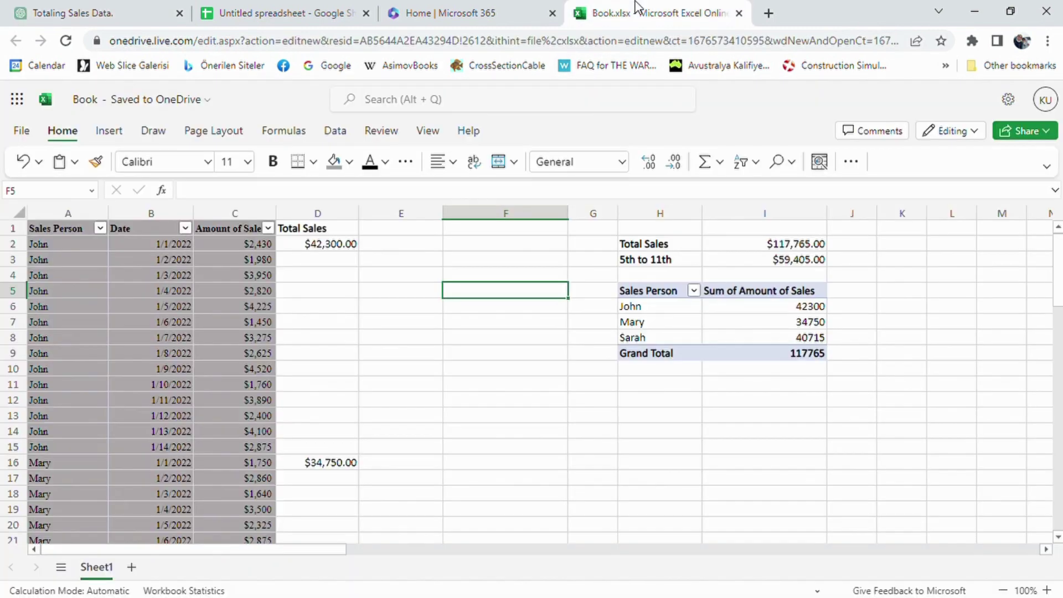
click(324, 247)
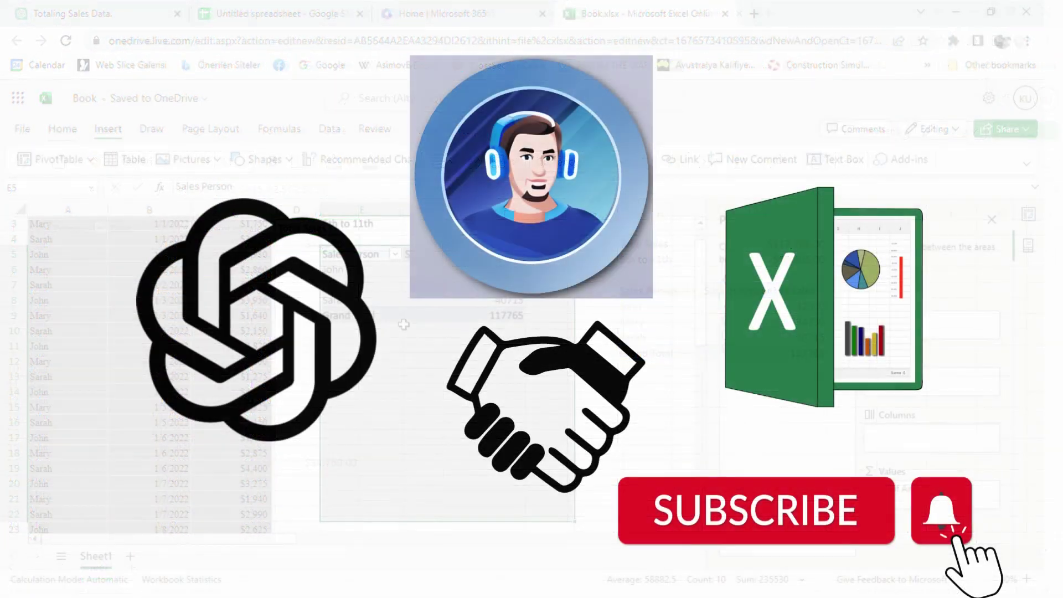
click(404, 323)
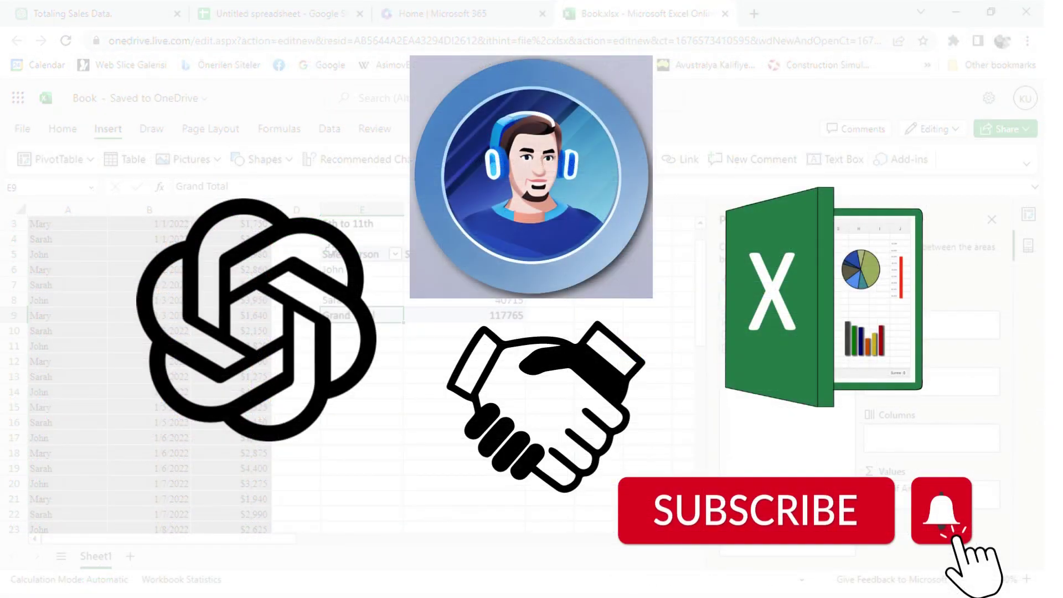
scroll(222, 360, up, 1)
drag(354, 285, 453, 347)
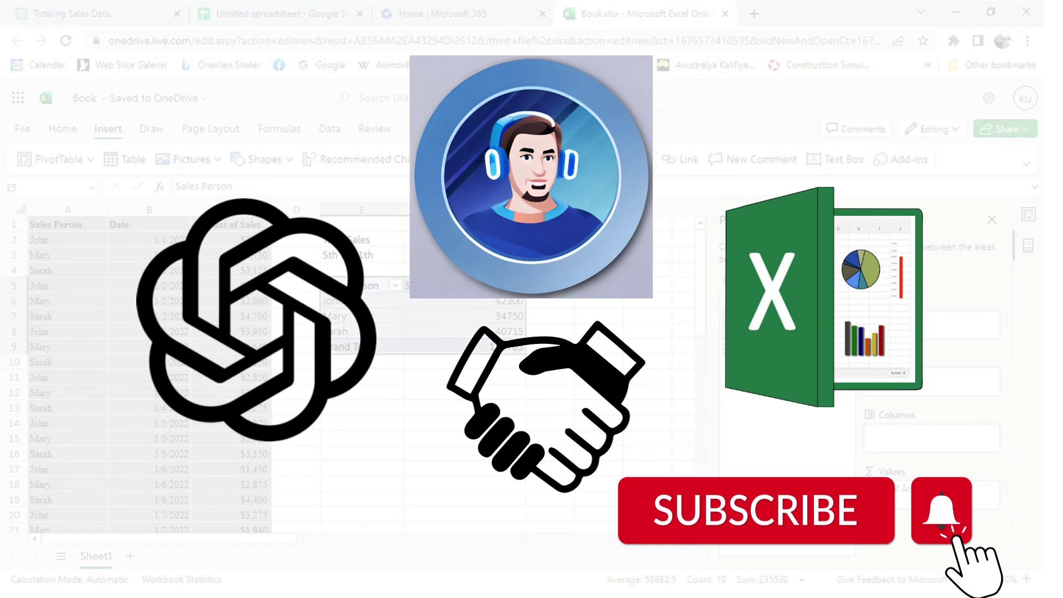
click(487, 353)
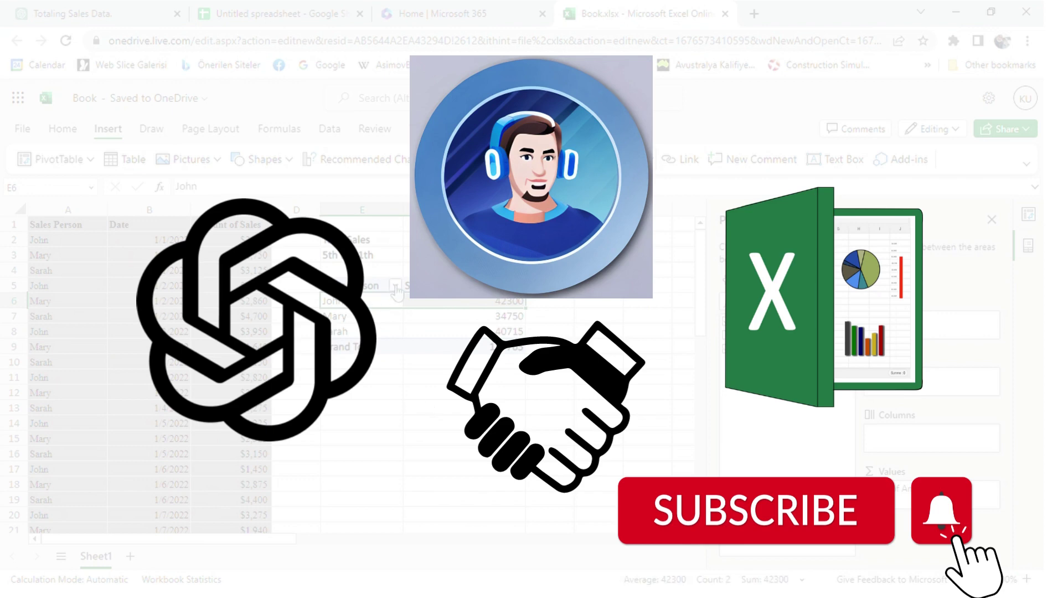
click(396, 286)
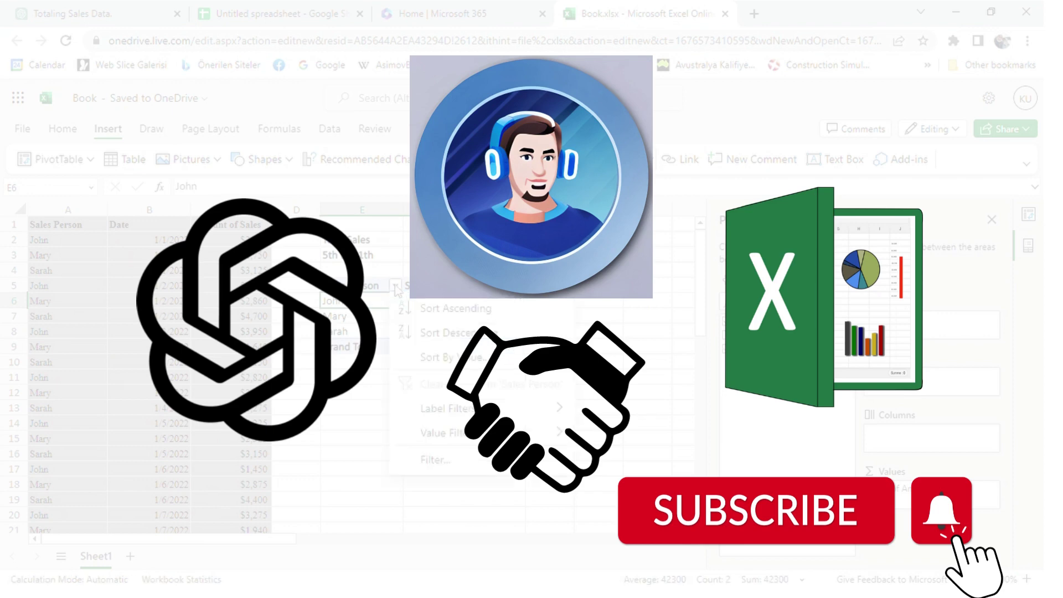